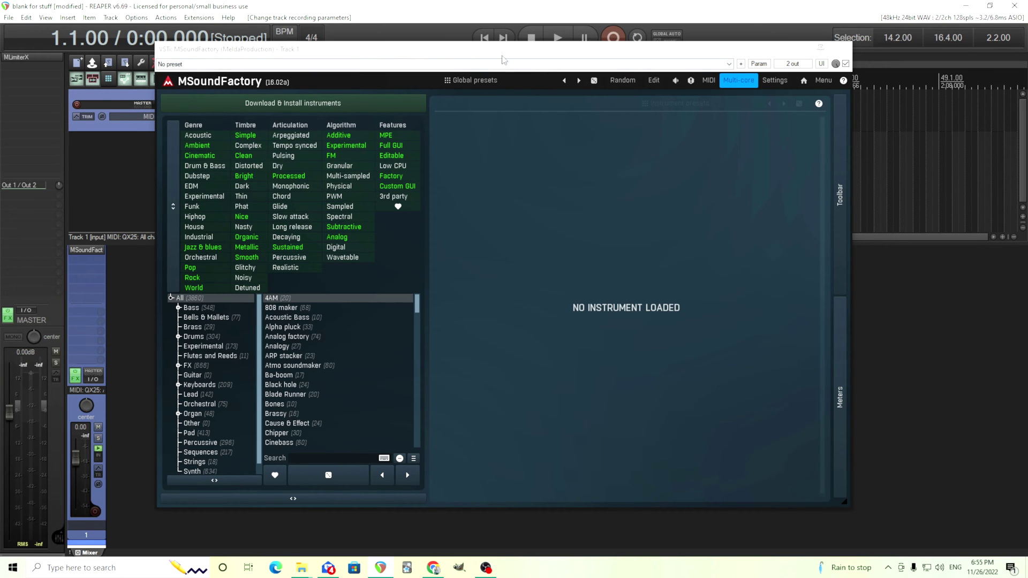
Step: Set the global envelope to 0 ms attack, 0.00 dB sustain and about 539 ms release
click(653, 80)
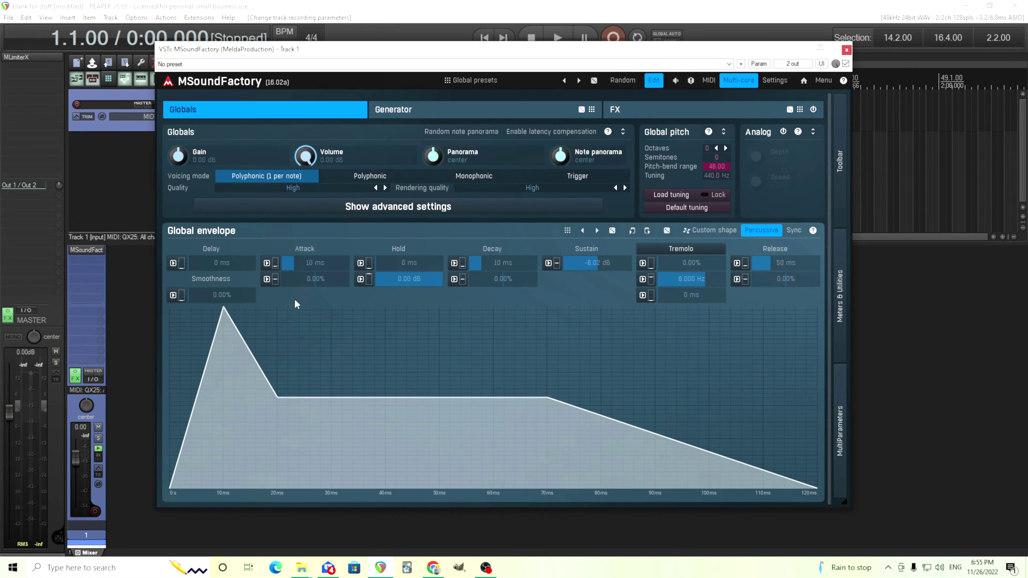
drag(322, 279, 322, 302)
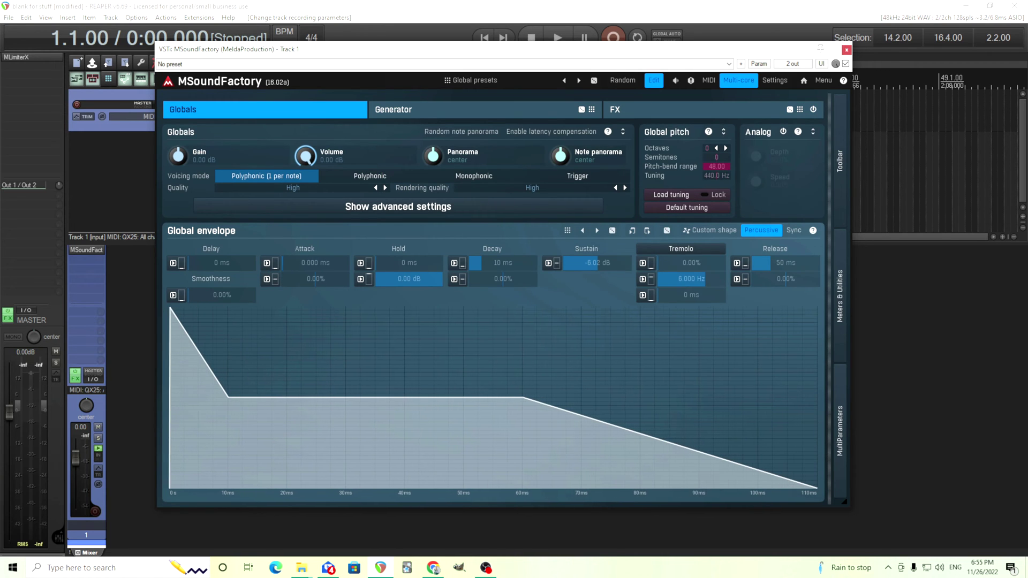
drag(577, 270, 577, 244)
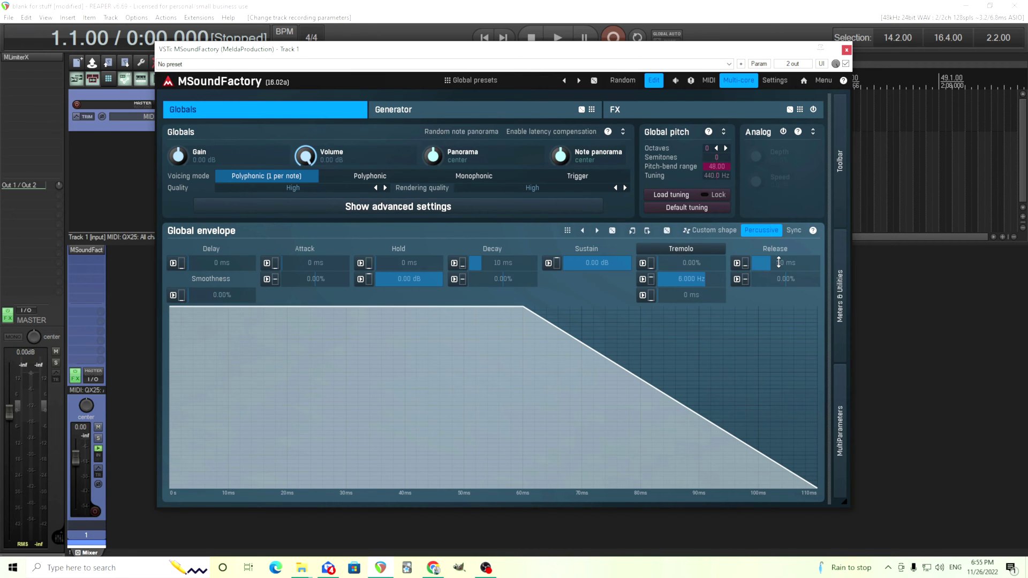
drag(785, 262, 786, 171)
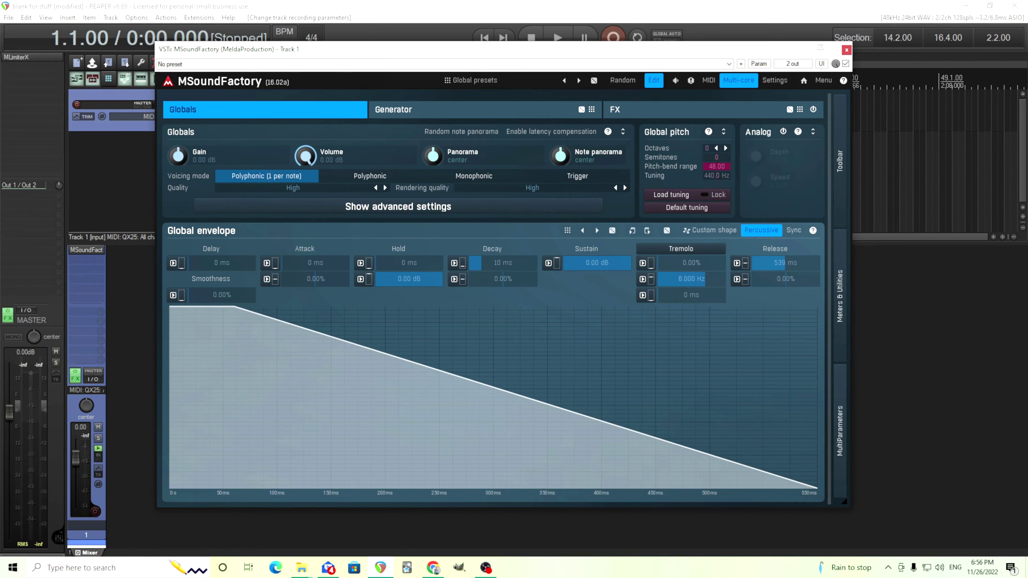
Step: Add a GranularSampler module to the generator grid and pop its editor into its own window
click(527, 111)
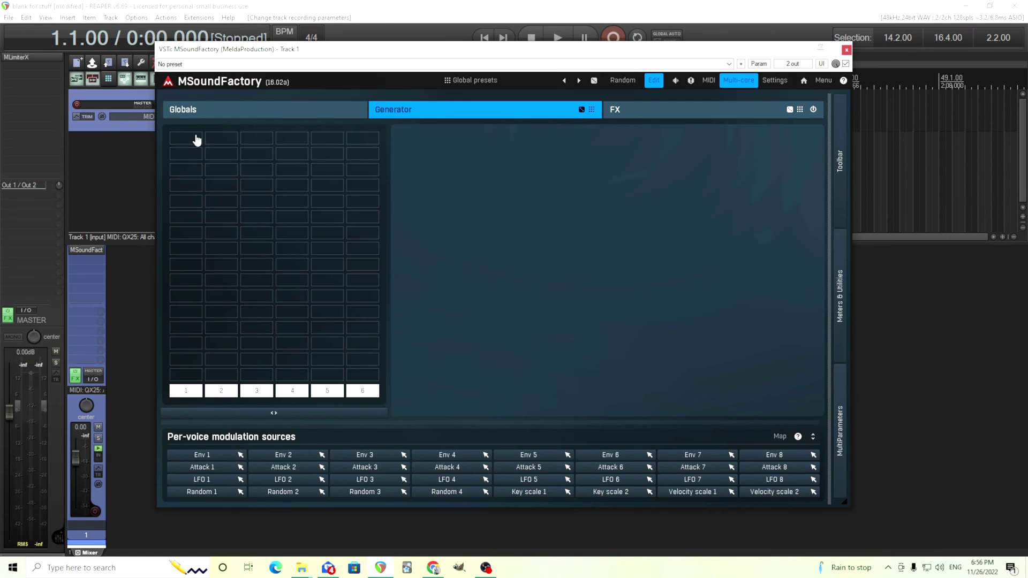
double_click(190, 155)
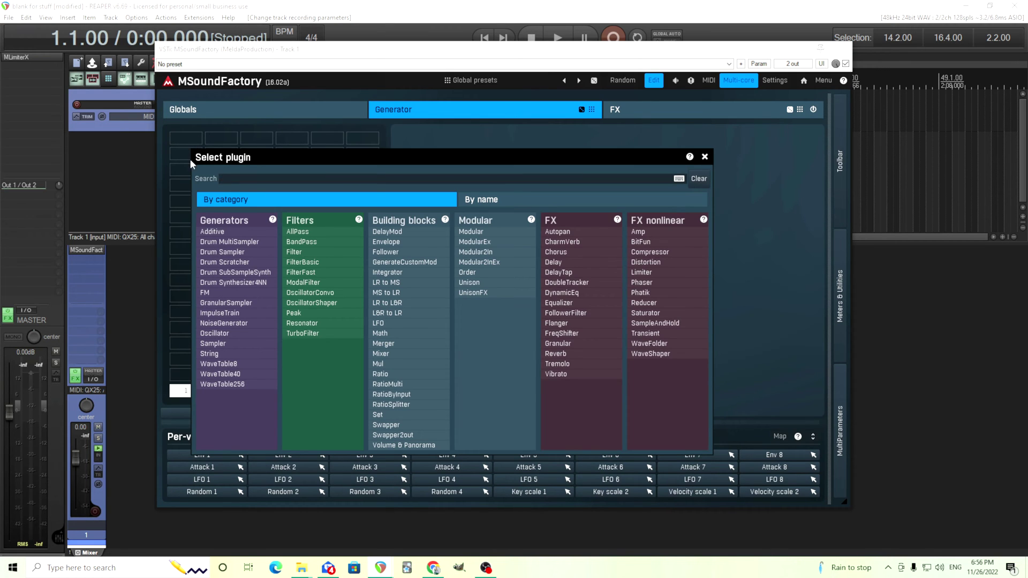
click(230, 303)
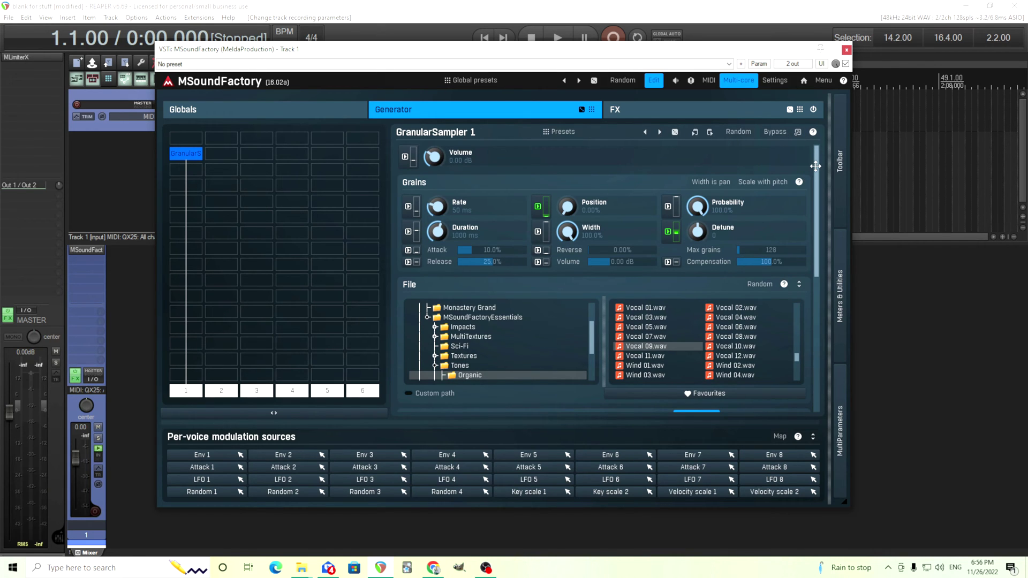
mouse_move(815, 166)
mouse_down()
mouse_move(815, 205)
mouse_move(815, 160)
mouse_up()
click(798, 132)
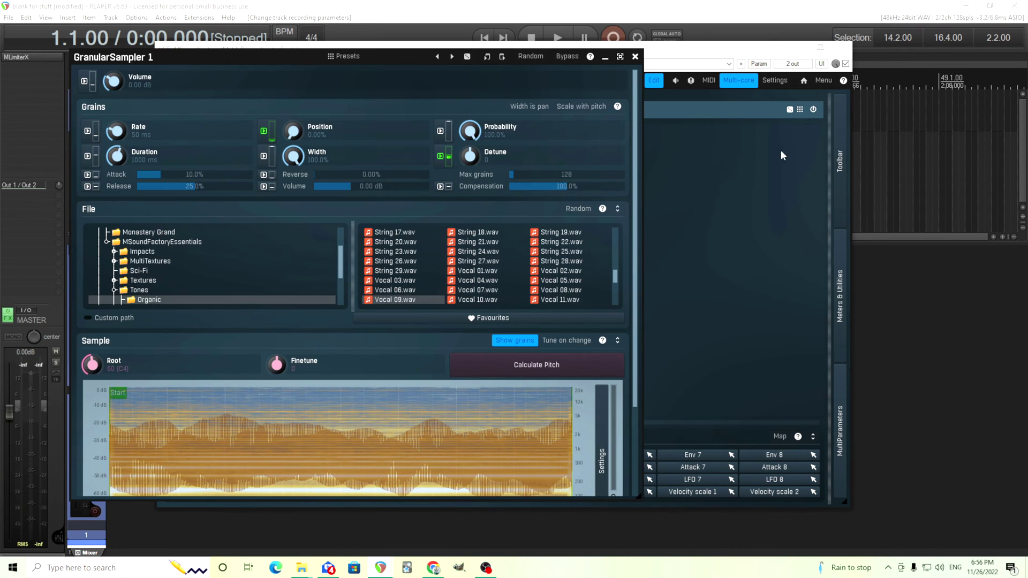
Step: Reset the Detune modulation depth to zero and switch Detune modulation off
drag(637, 180, 635, 316)
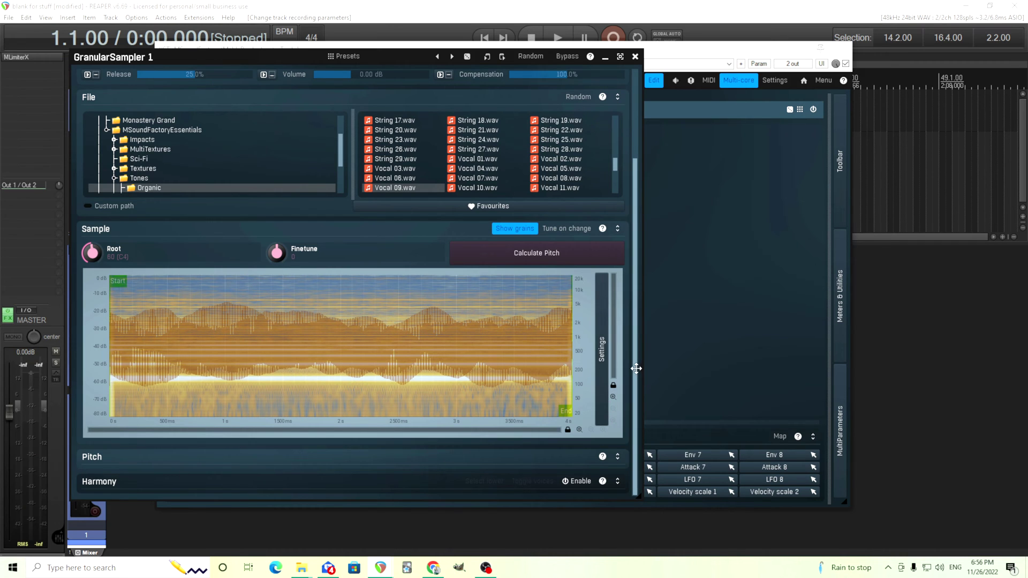
scroll(635, 369, up, 3)
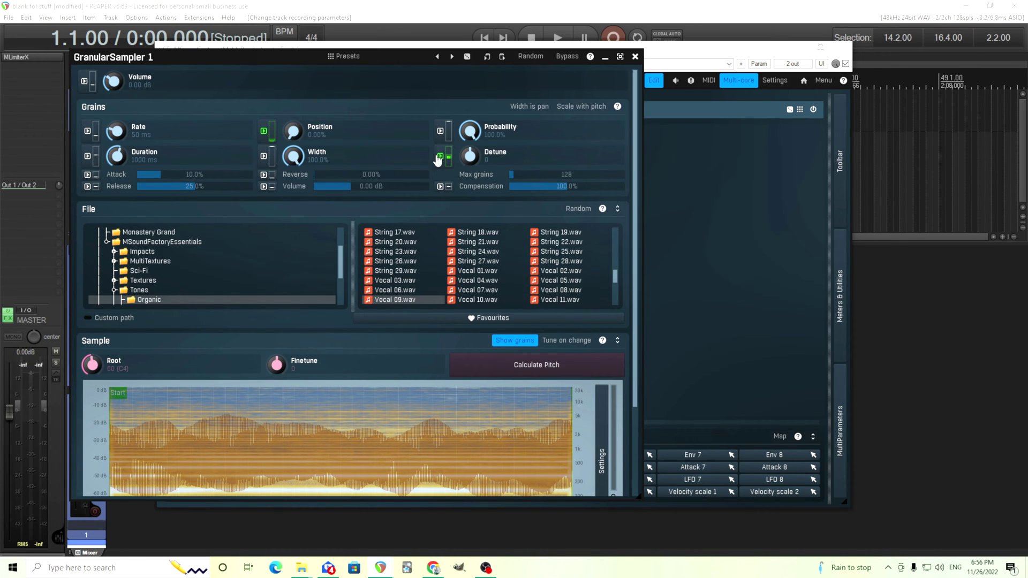
click(440, 157)
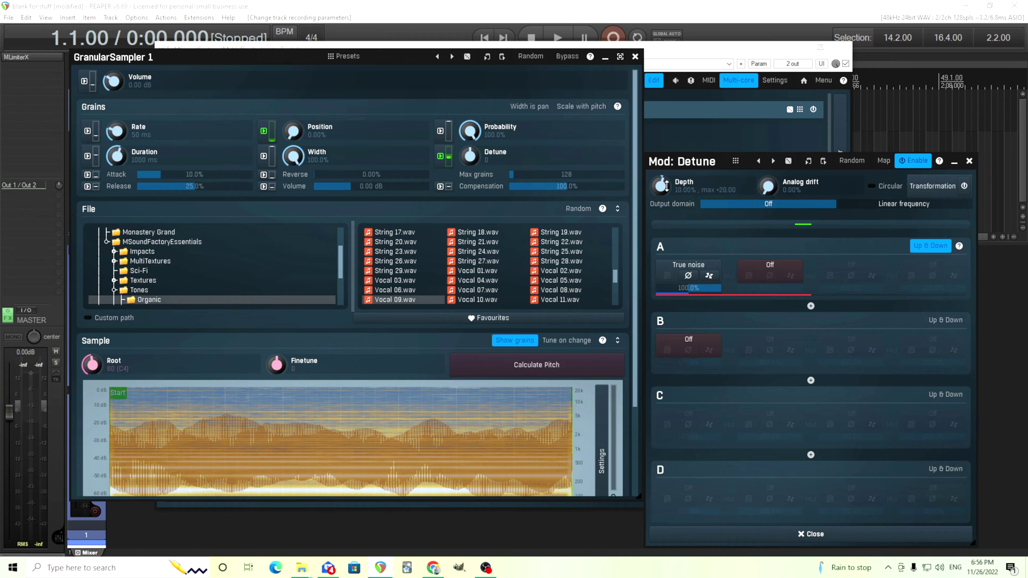
double_click(667, 187)
click(911, 161)
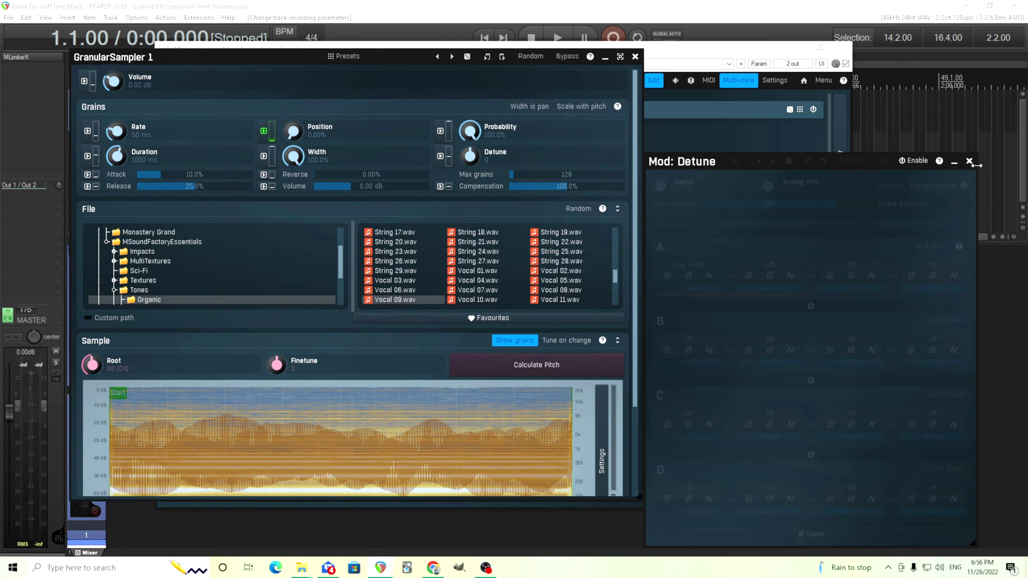
click(969, 161)
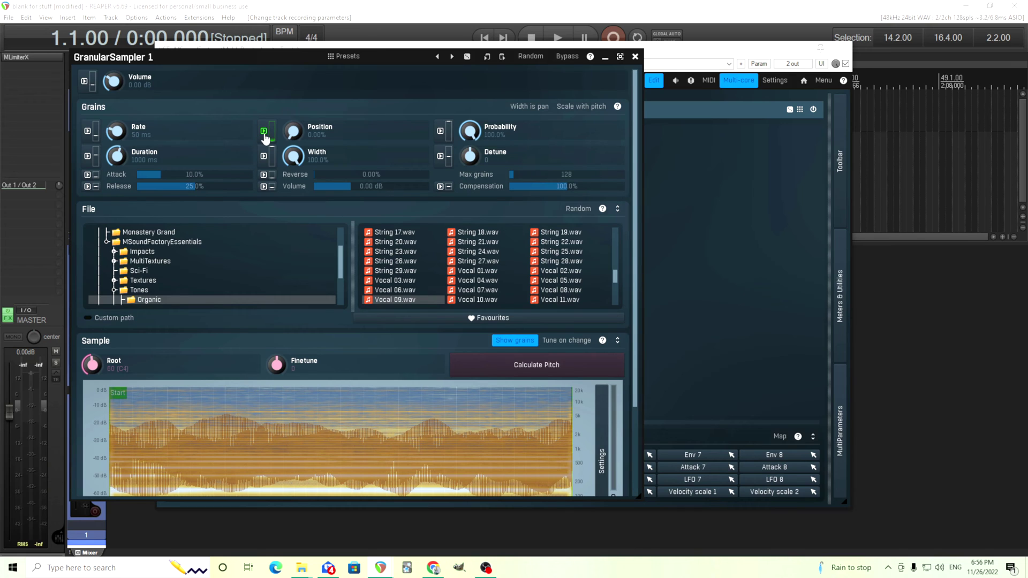
Step: Reset and disable Position modulation, then move the GranularSampler window further right
click(269, 137)
double_click(668, 187)
click(916, 160)
click(971, 161)
drag(118, 57, 237, 56)
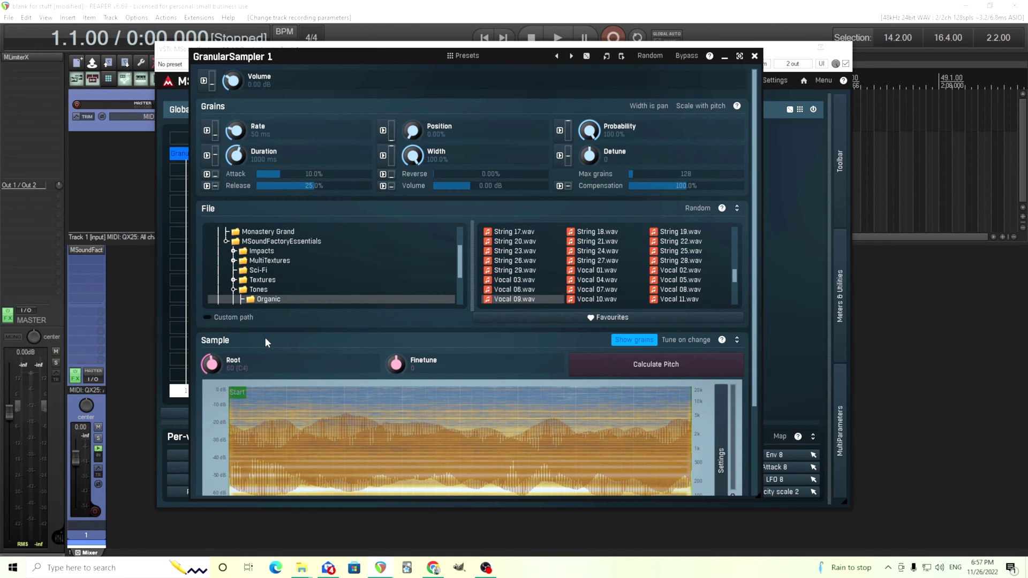
click(589, 130)
drag(412, 155, 412, 203)
double_click(419, 155)
click(664, 107)
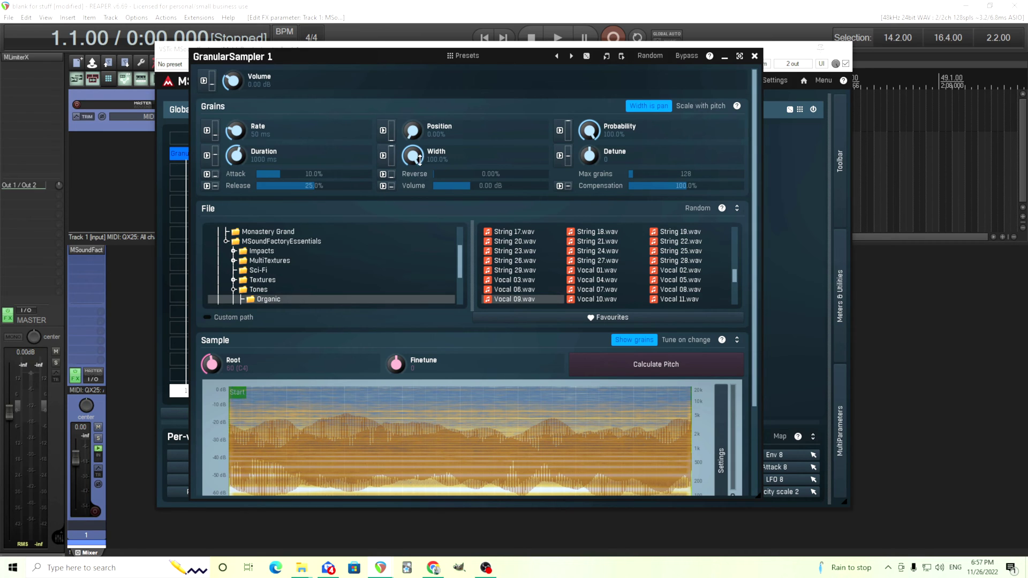
drag(420, 155, 420, 182)
double_click(421, 155)
click(662, 106)
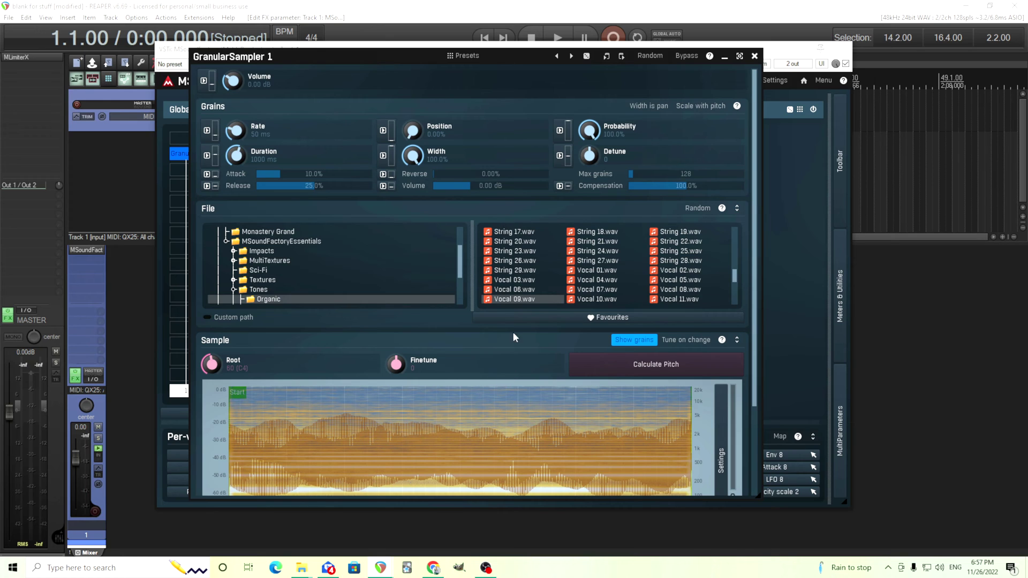
Step: Set the grain Rate to 1201 ms and record-arm Track 1 for live MIDI
drag(235, 130, 236, 99)
key(ctrl+alt+r)
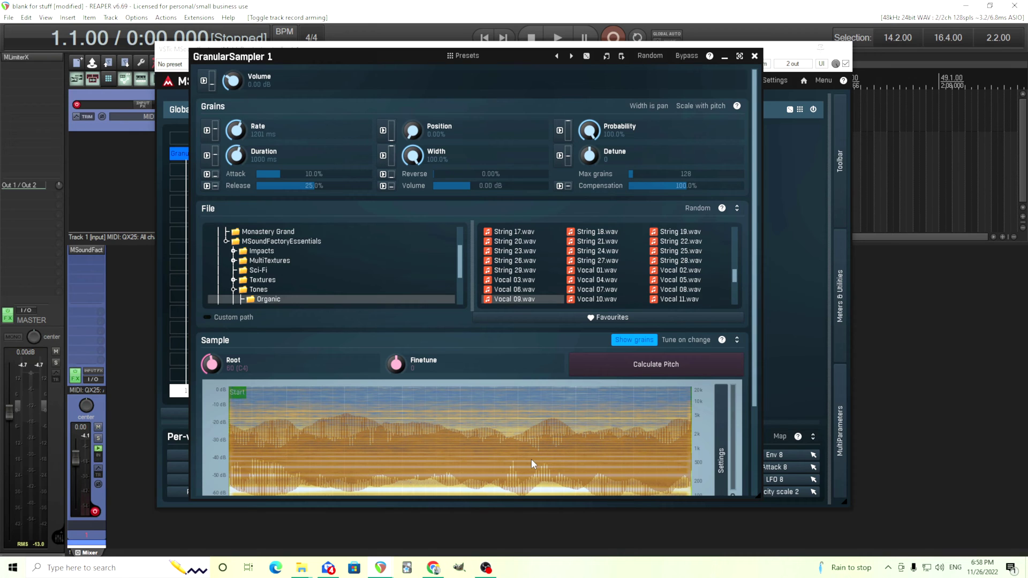
Step: Run Automatic Tuner pitch detection, setting the sample Root to 48 (C3) with Finetune +0.01
click(646, 365)
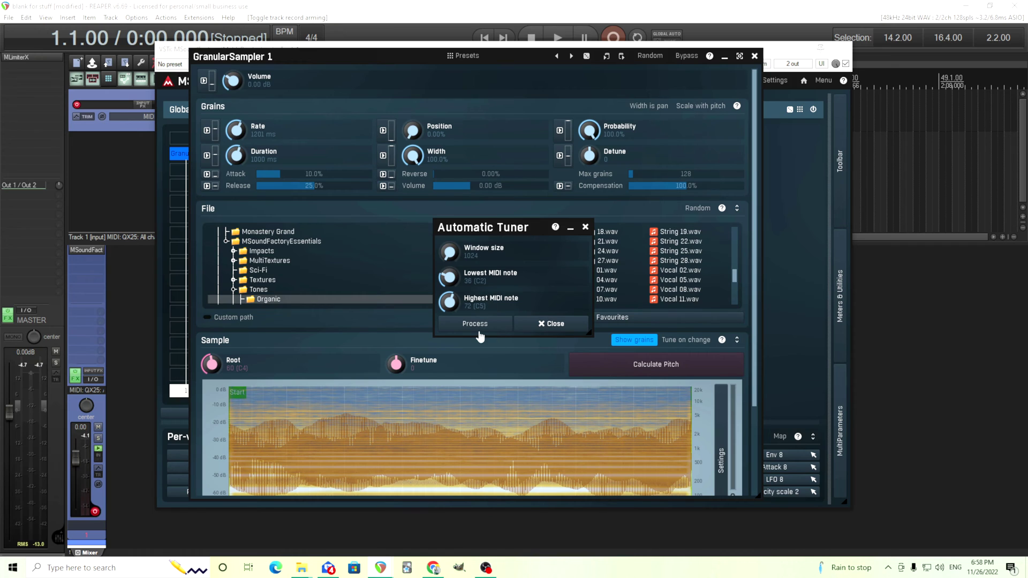
drag(469, 231, 415, 225)
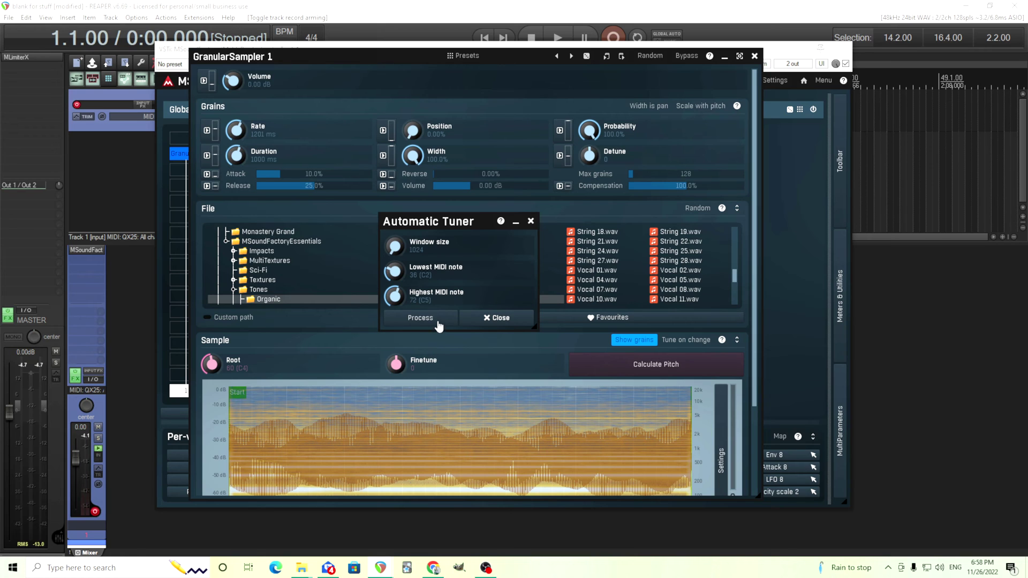
click(438, 325)
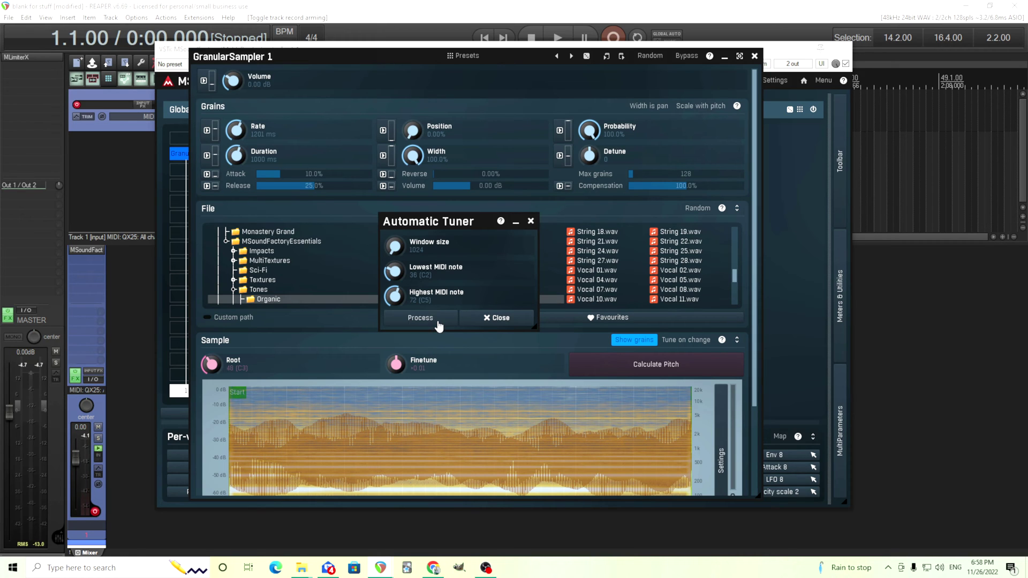
click(498, 318)
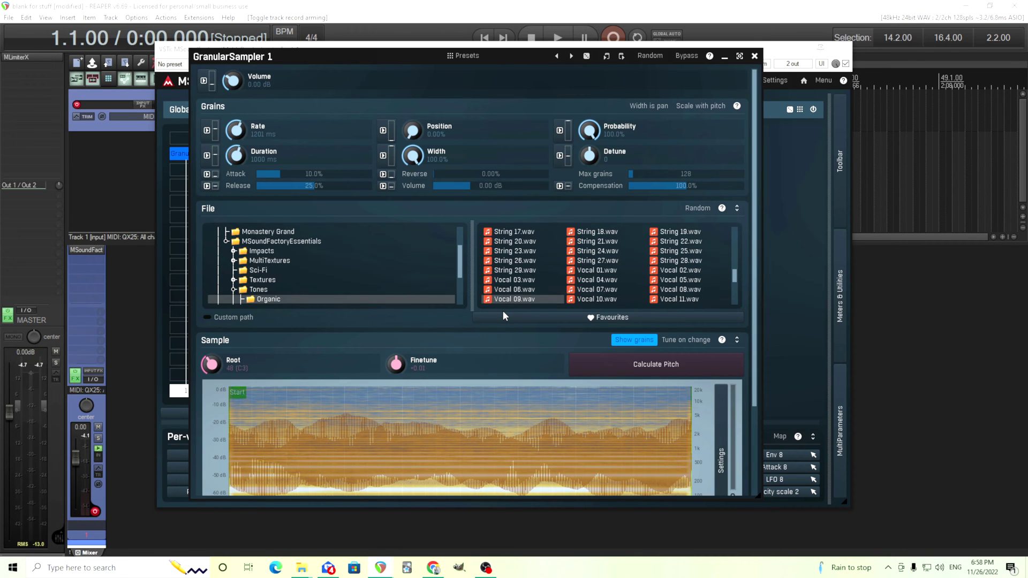
Step: Reset the grain Rate to 50 ms and toggle Show grains off and back on
drag(239, 135, 239, 166)
double_click(236, 129)
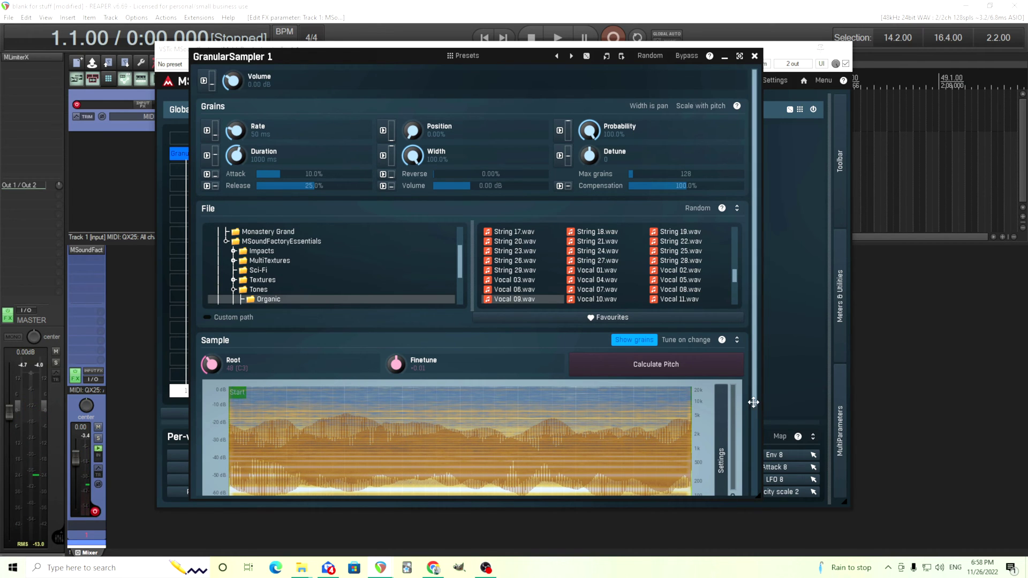
drag(752, 402, 284, 432)
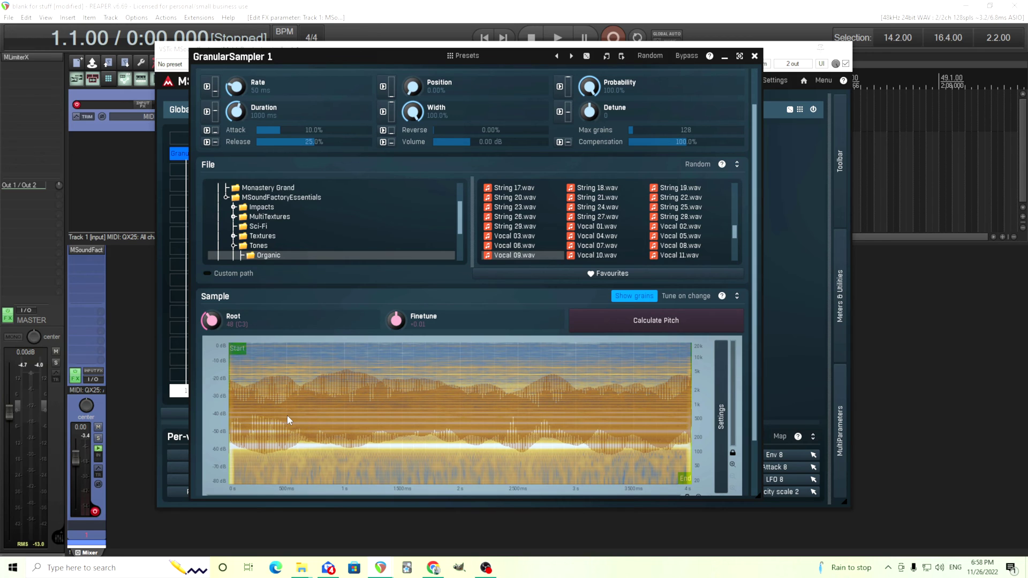
click(643, 297)
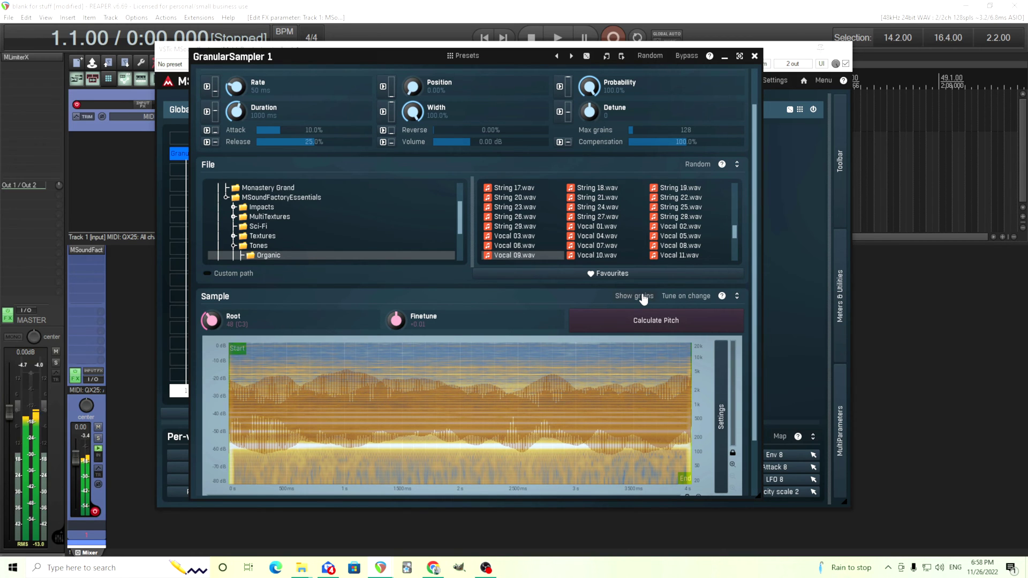
click(643, 298)
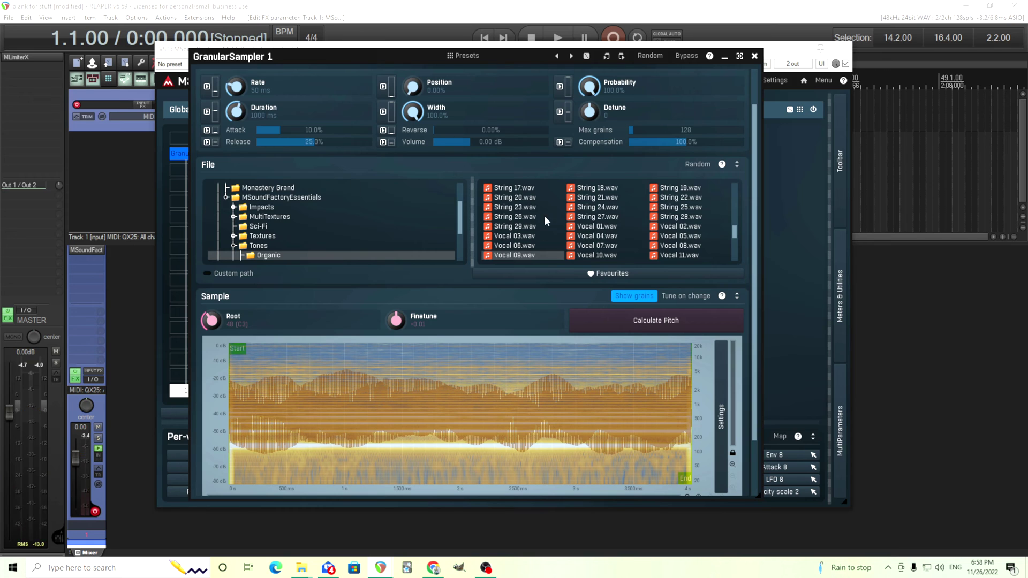
Step: Load String 02.wav, run the Automatic Tuner on it, and reset grain attack to zero
scroll(601, 224, up, 2)
scroll(600, 224, up, 5)
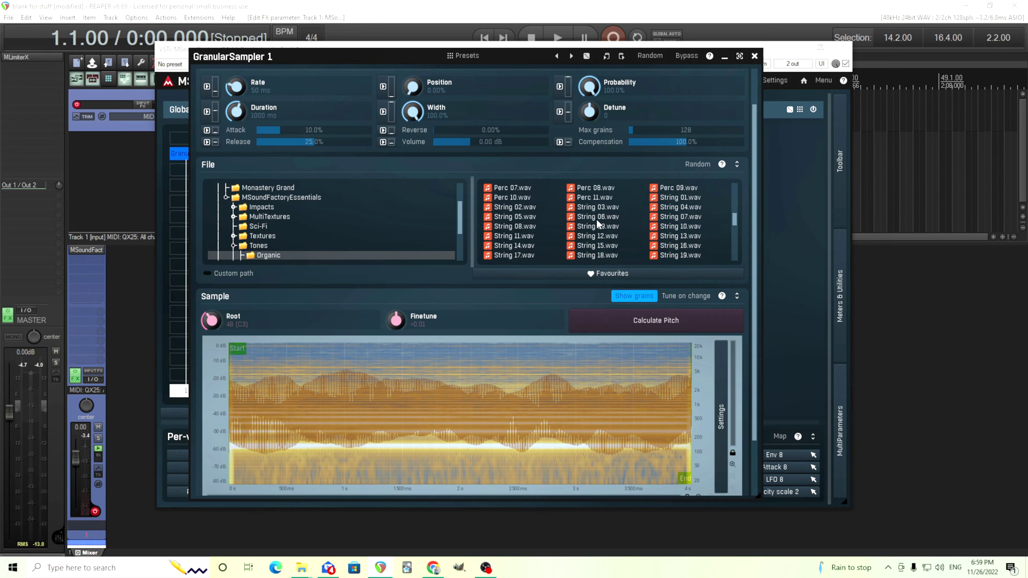
click(521, 210)
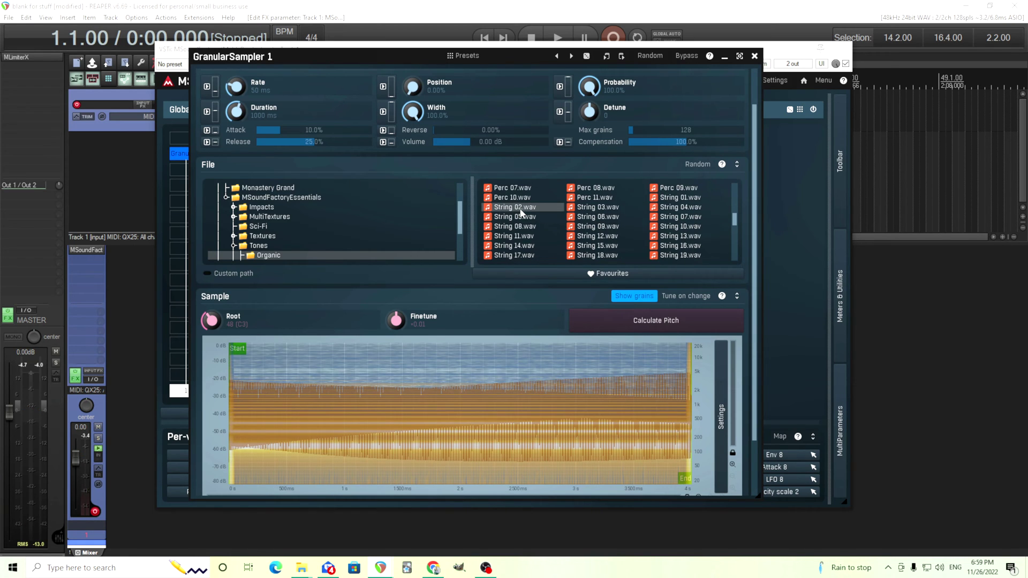
click(656, 324)
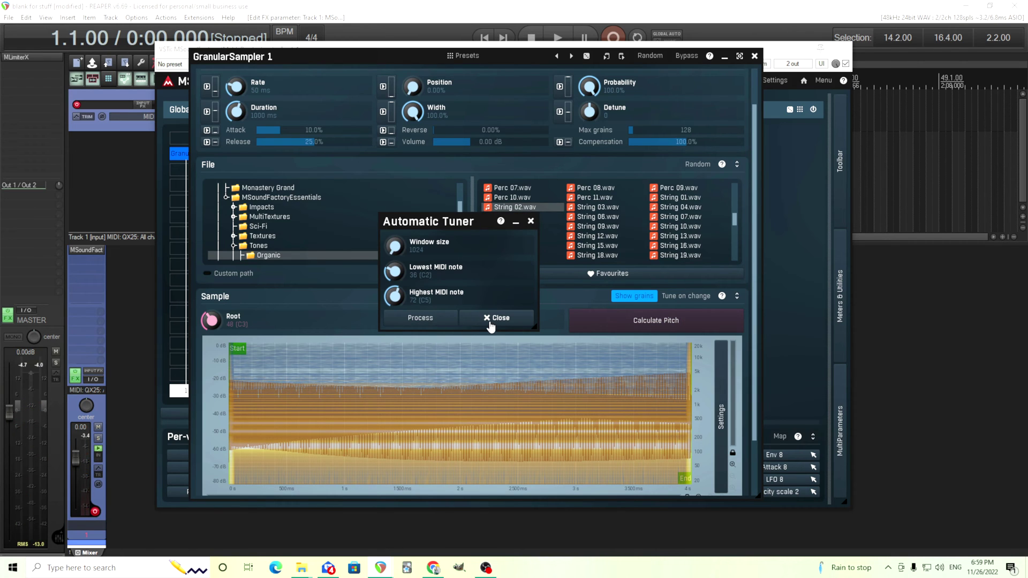
click(490, 319)
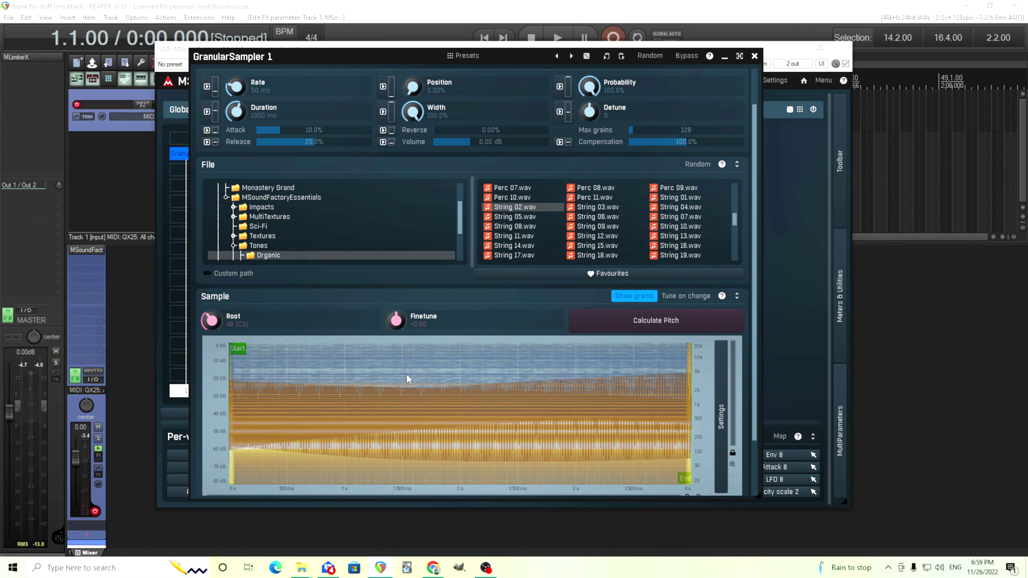
double_click(278, 130)
Step: Set grain Attack to 23%, Duration to 878 ms and Position to 43.6%, with Reverse at 0%
drag(309, 129, 343, 130)
drag(309, 131, 303, 132)
drag(444, 132, 445, 130)
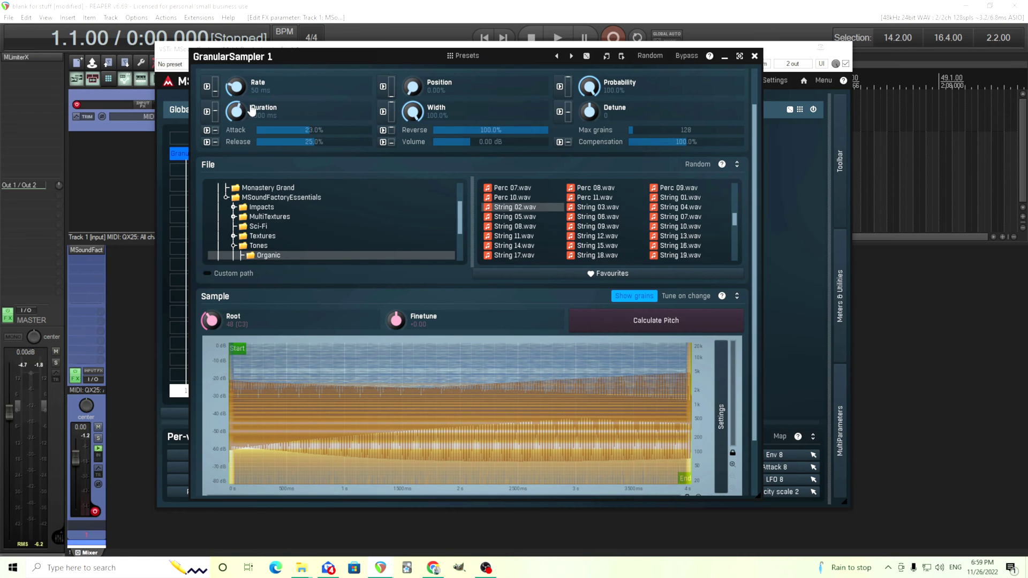
drag(249, 105, 249, 115)
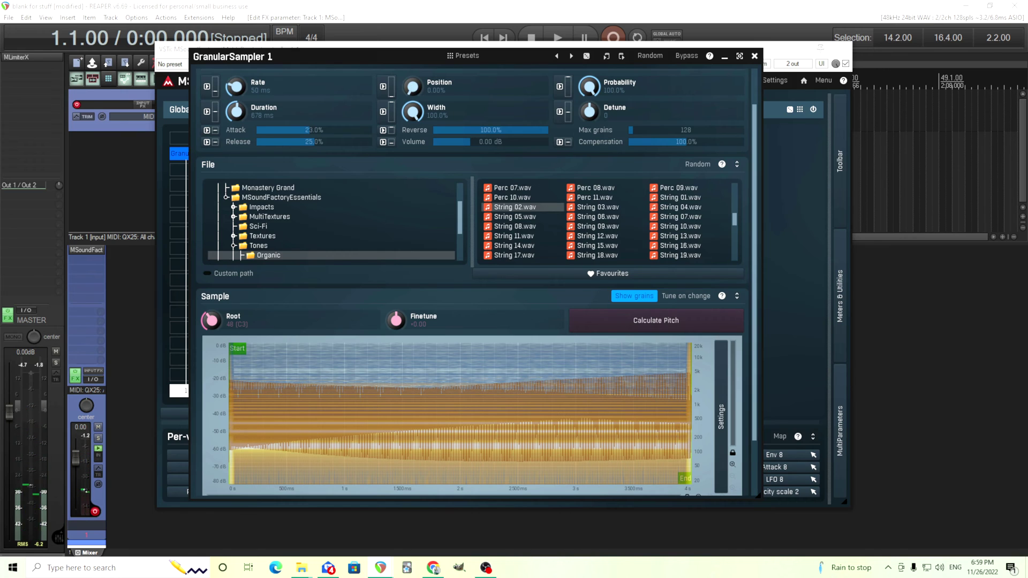
drag(412, 86, 413, 72)
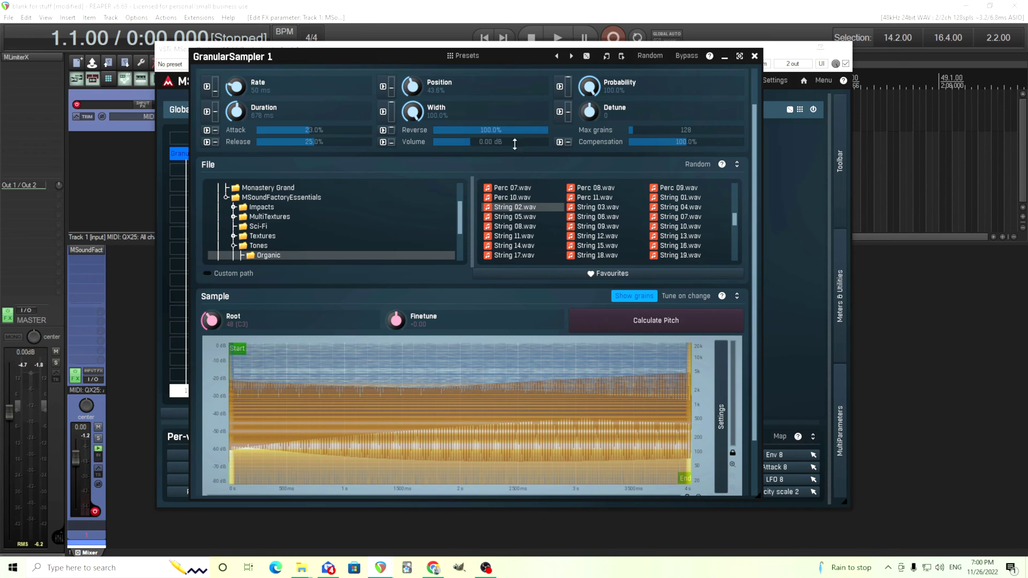
key(ctrl+z)
Step: Set grain Reverse to 50%, trying lower Compensation values before resetting it to 100%
drag(478, 133, 478, 119)
drag(692, 139, 629, 140)
double_click(694, 142)
drag(695, 141, 672, 142)
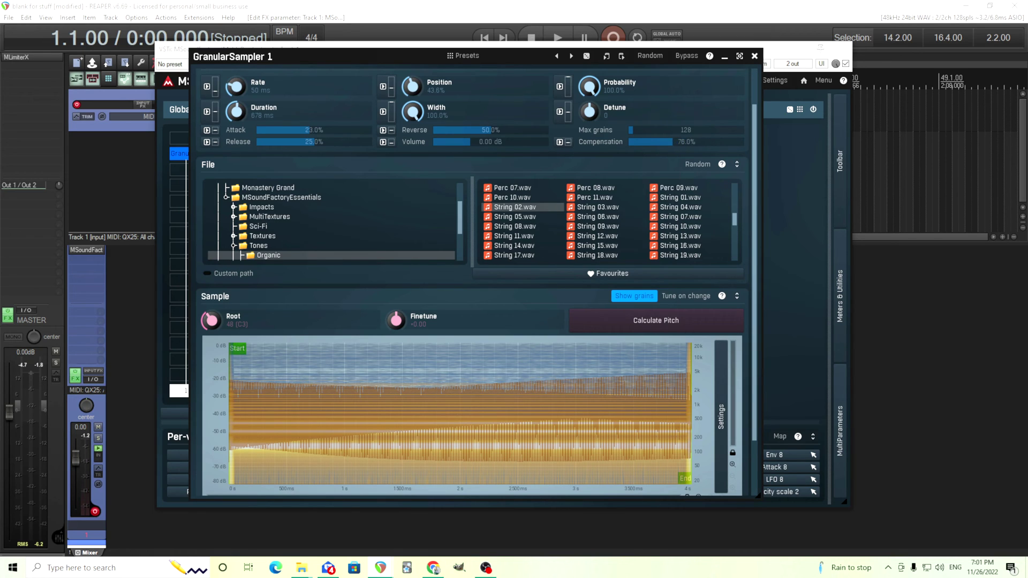
double_click(694, 142)
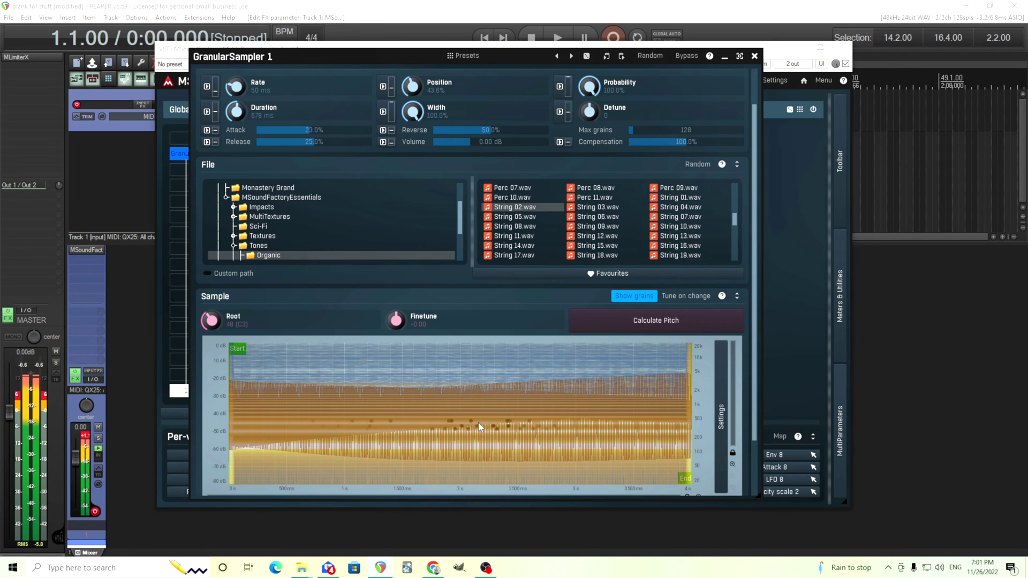
Step: Clear the track's peak readout and switch on the output Limiter in the Toolbar panel
click(90, 441)
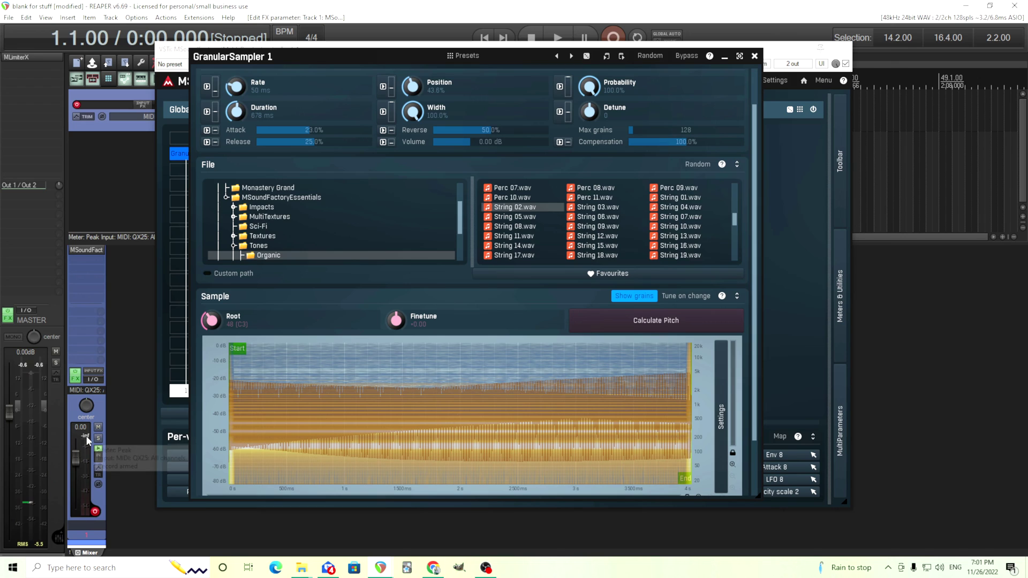
click(840, 204)
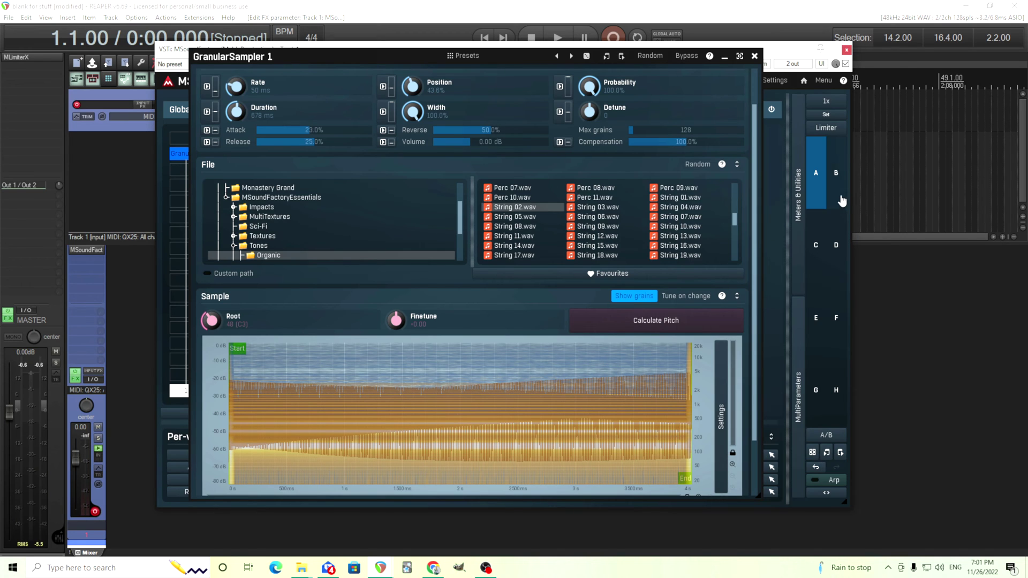
click(829, 127)
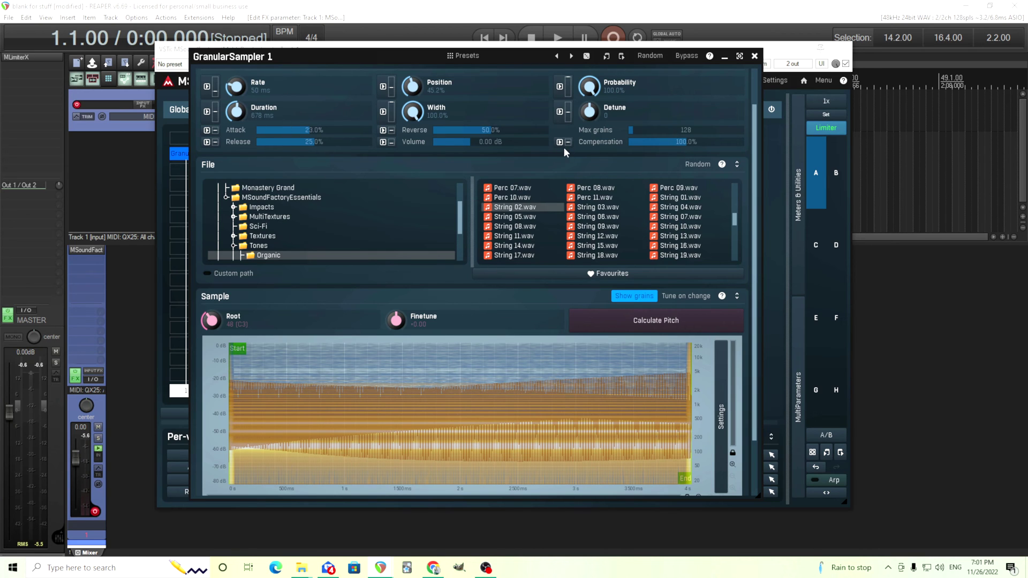
Step: Enable Detune modulation and set its depth just below 100%
click(560, 112)
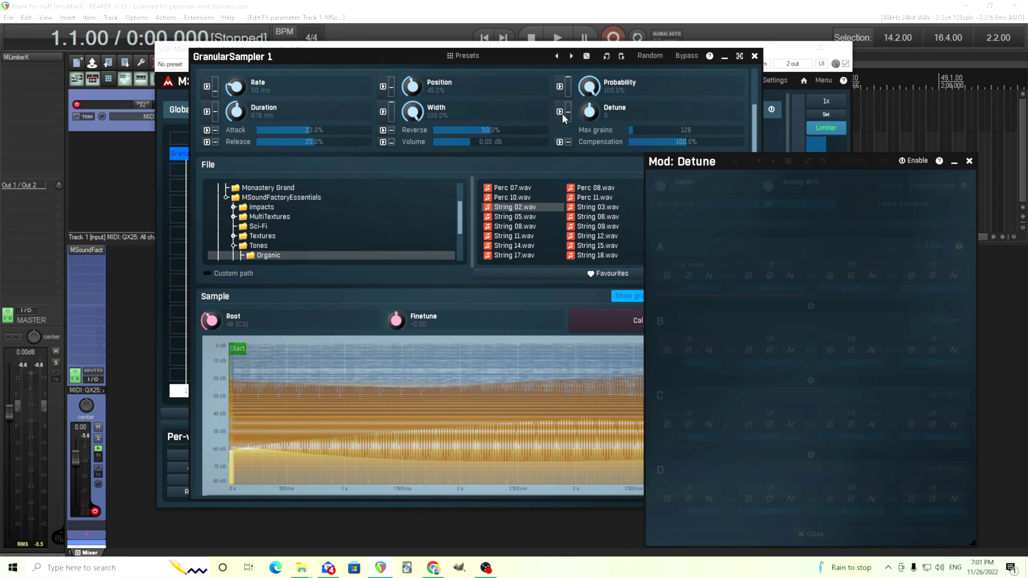
click(914, 161)
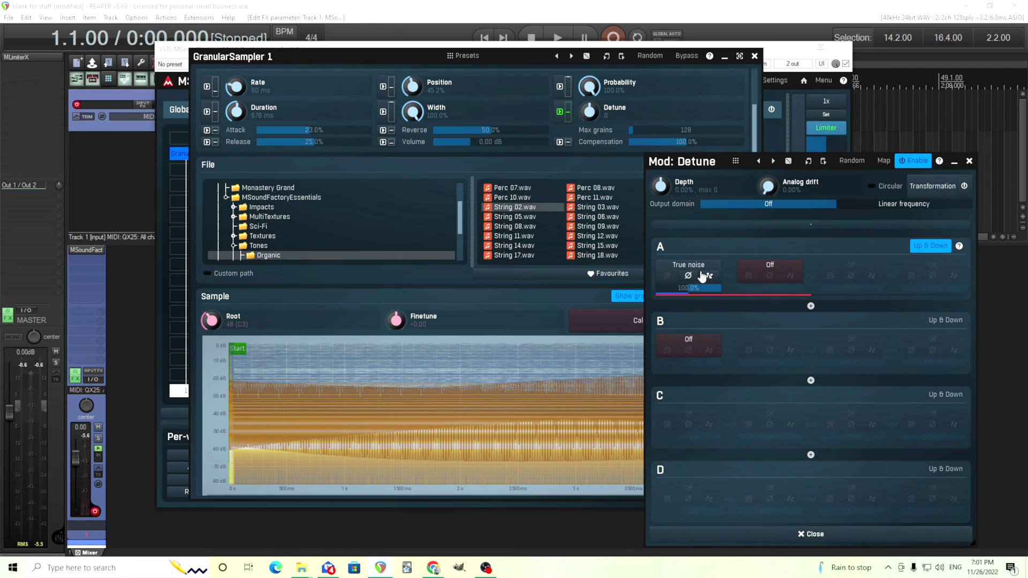
drag(660, 185, 661, 177)
drag(661, 185, 661, 150)
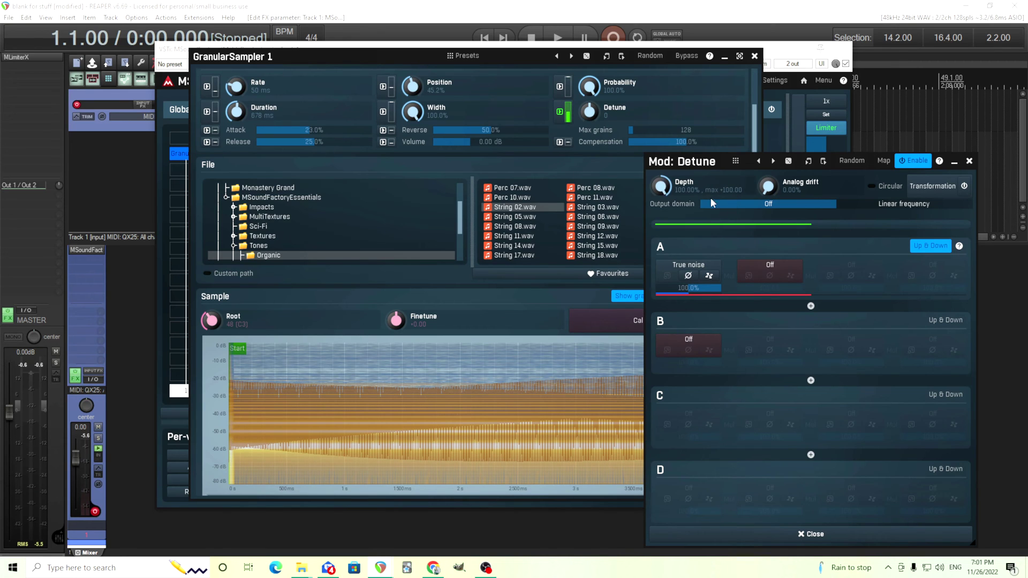
mouse_move(661, 185)
mouse_down()
mouse_move(660, 204)
mouse_move(661, 172)
mouse_move(661, 203)
mouse_move(661, 192)
mouse_up()
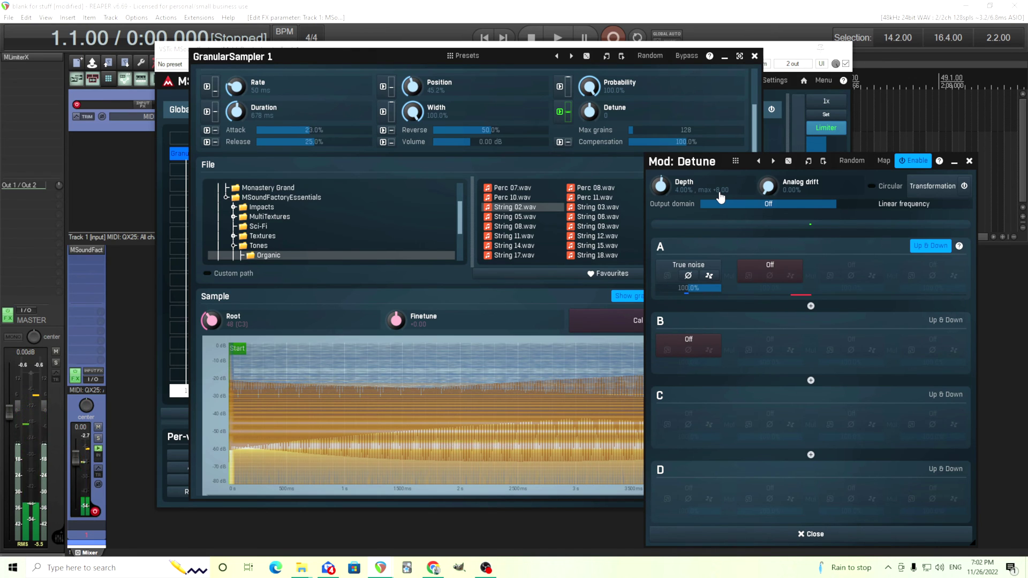
click(956, 164)
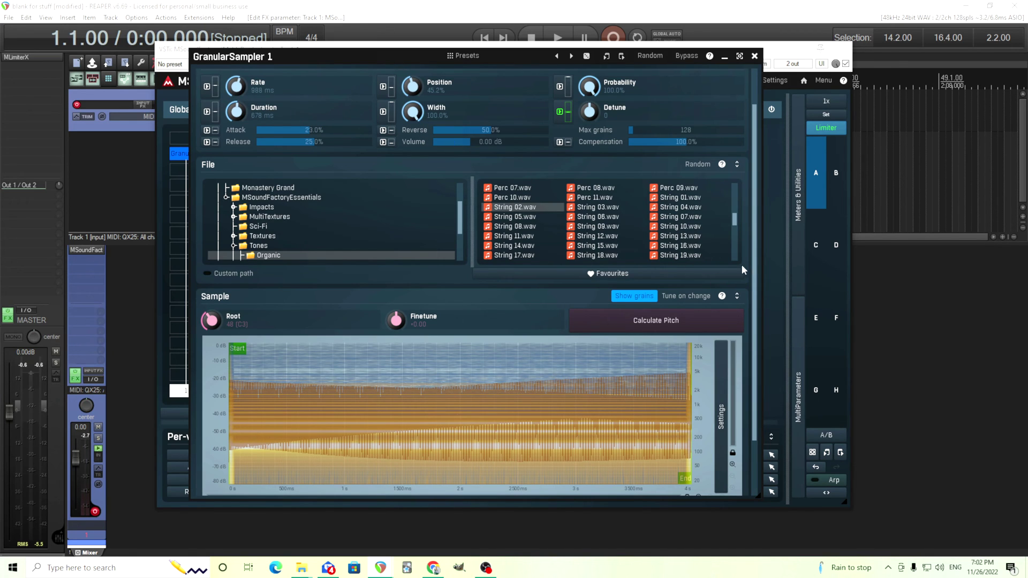
Step: Show the Meters & Utilities panel, shift the sampler window left, and set grain Width to 0%
click(799, 258)
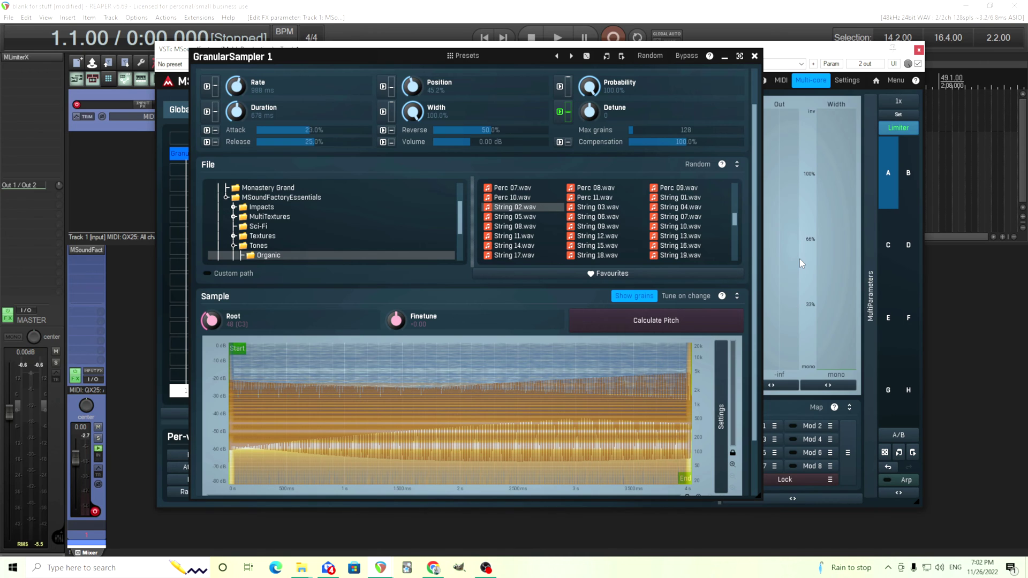
drag(354, 65, 282, 68)
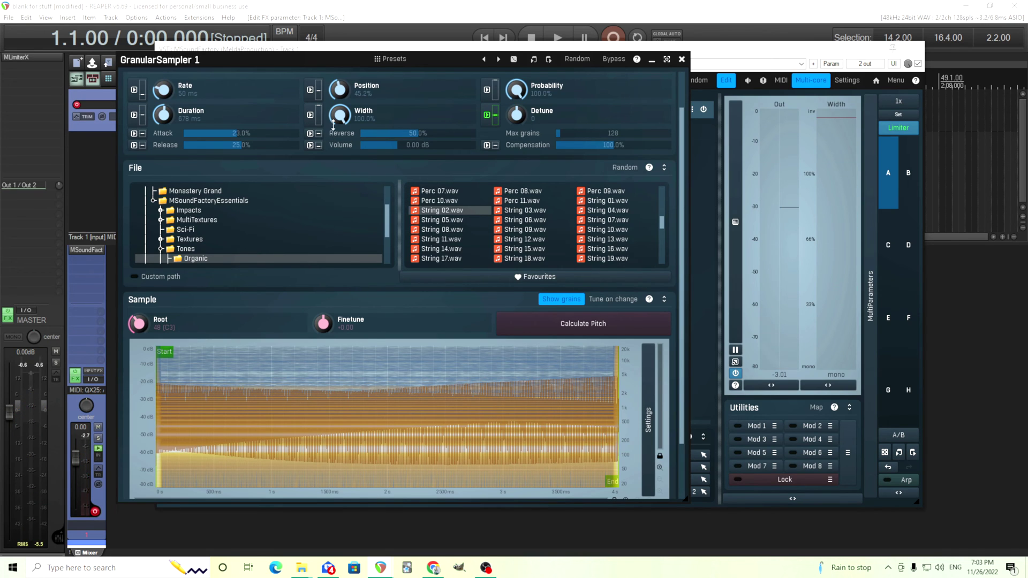
drag(340, 115, 339, 150)
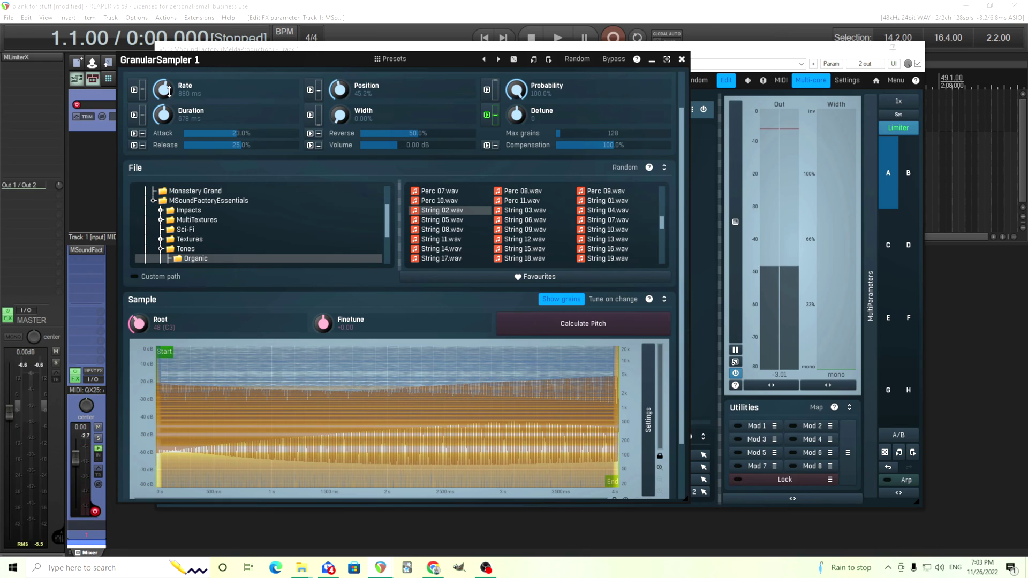
scroll(659, 229, up, 5)
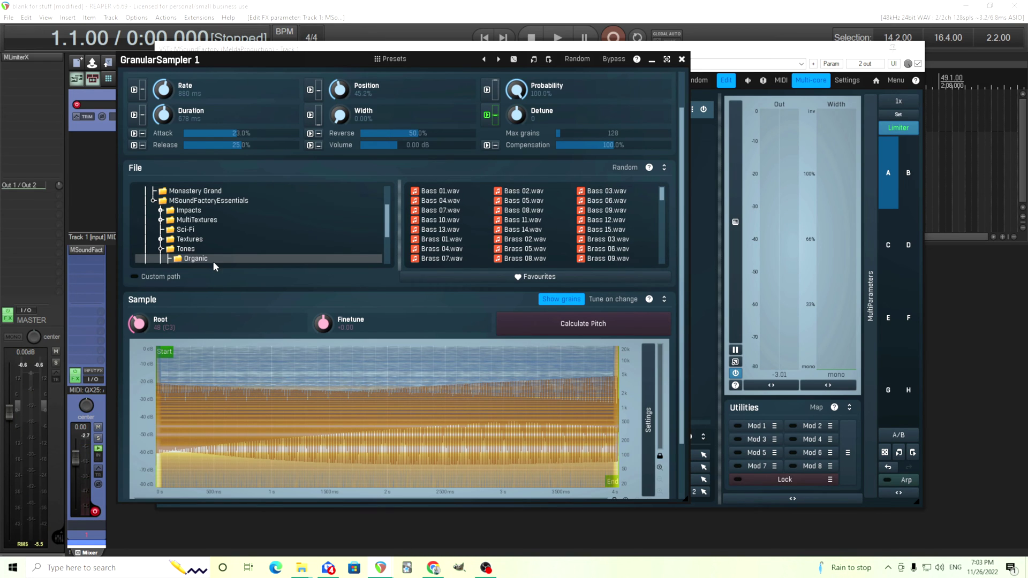
Step: Open the Textures > Organic folder and return grain Width to 100%
click(165, 253)
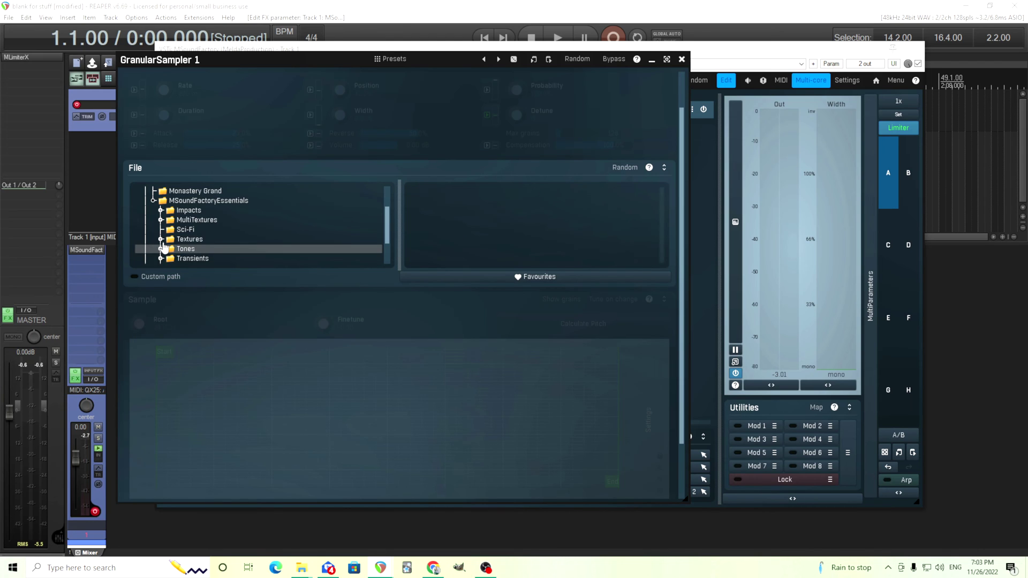
click(197, 253)
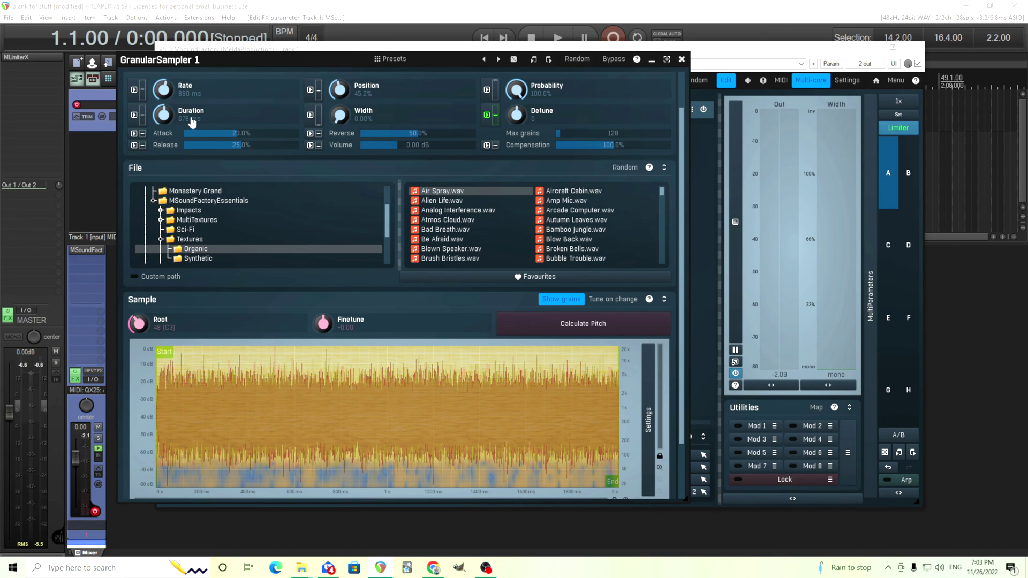
drag(346, 117, 347, 70)
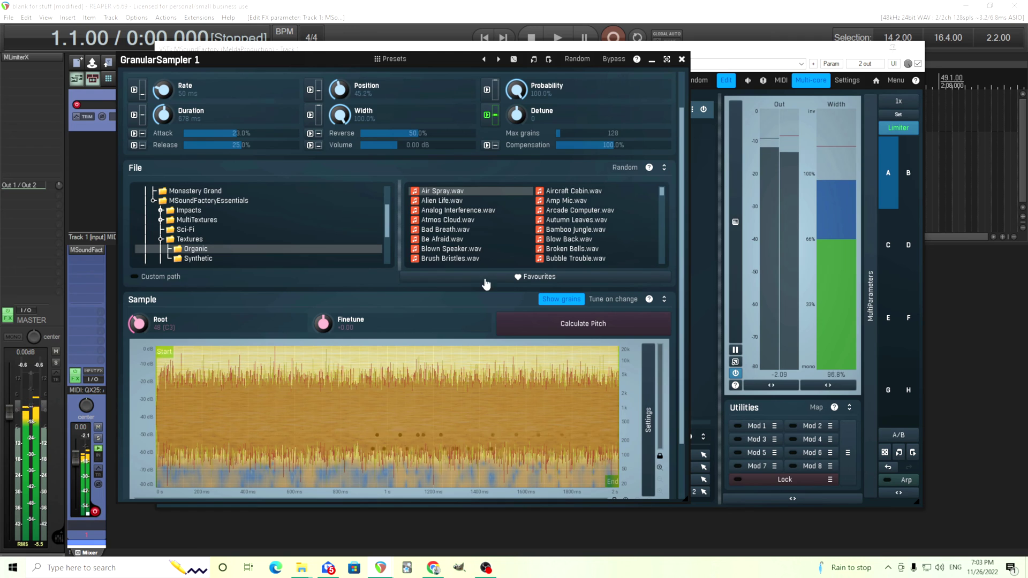
Step: Load Bamboo jungle.wav, then Brush Bristles.wav as the grain source
click(564, 232)
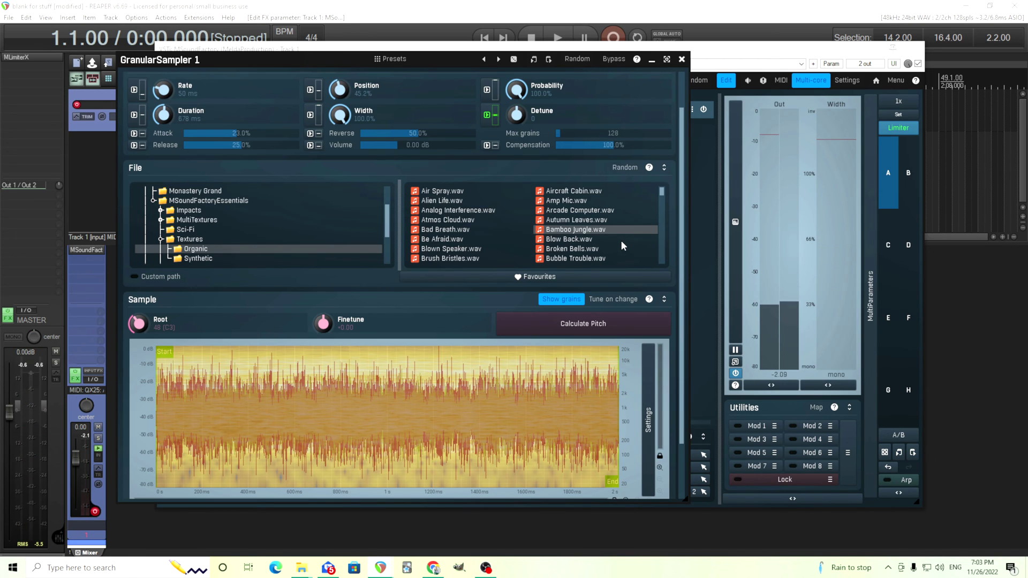
scroll(623, 225, down, 1)
click(464, 253)
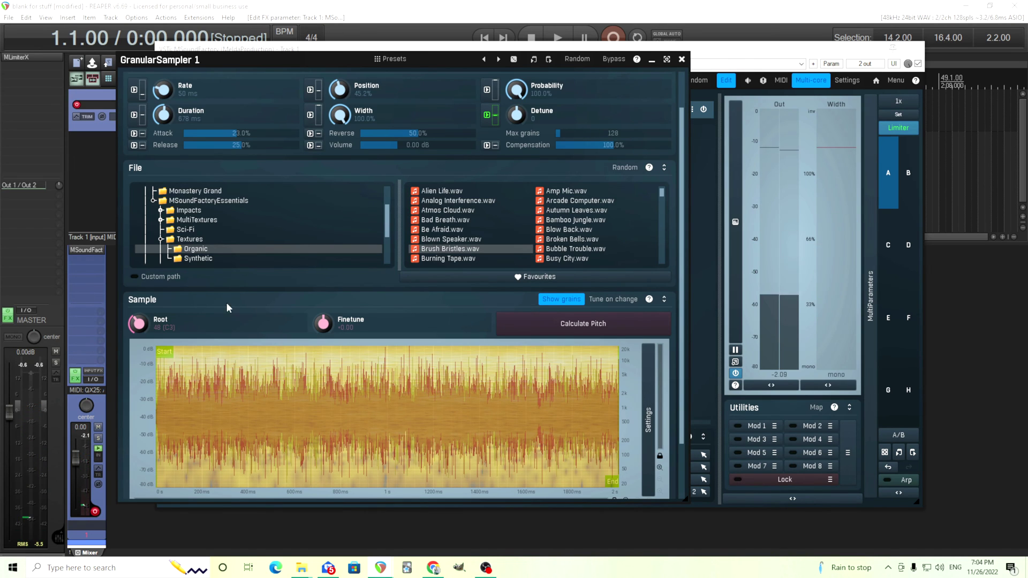
scroll(227, 245, down, 1)
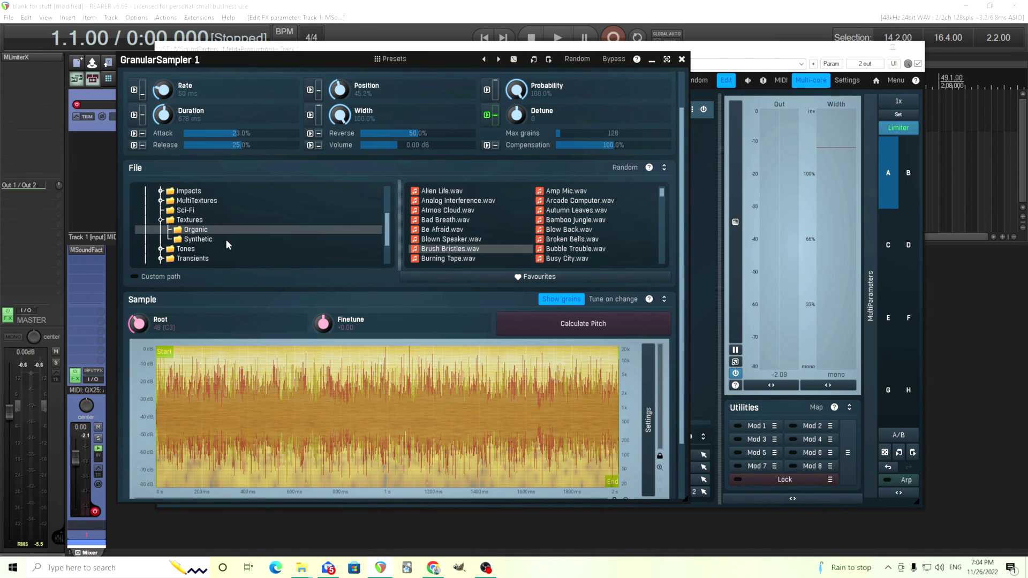
Step: Collapse Textures, open Tones > Organic, and load Wind 01.wav
click(161, 221)
click(161, 230)
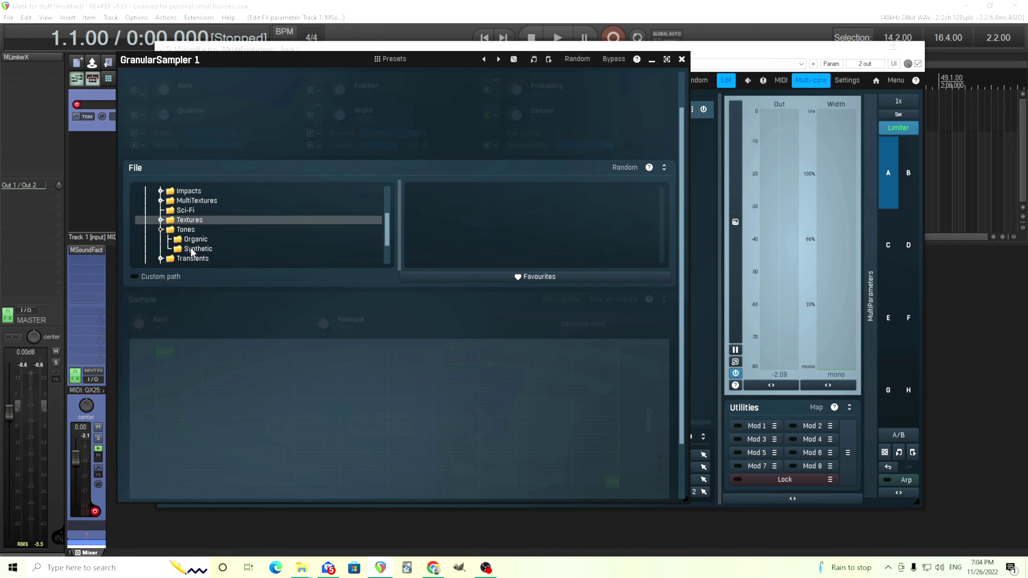
click(191, 242)
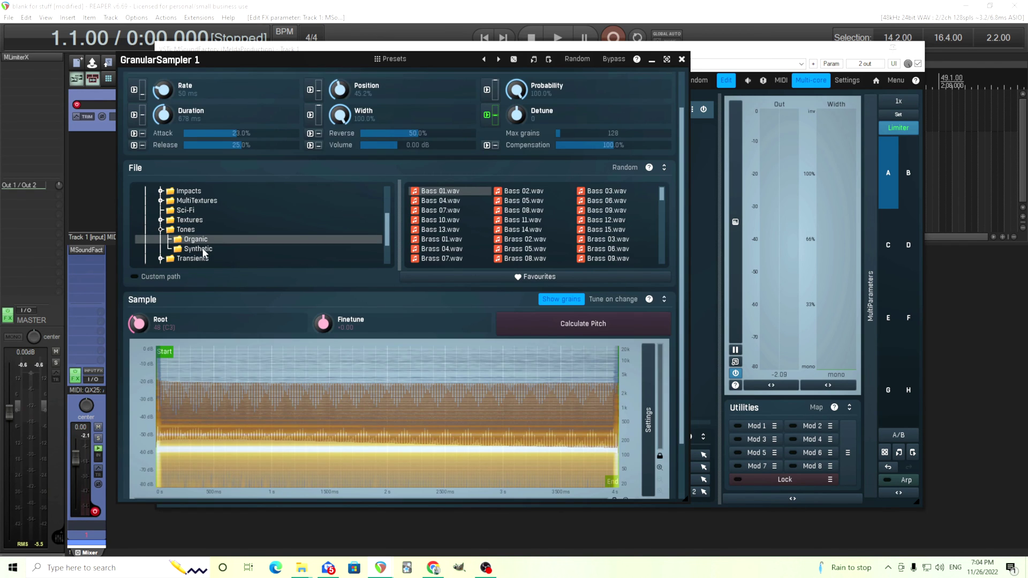
click(204, 249)
click(196, 241)
scroll(520, 236, down, 8)
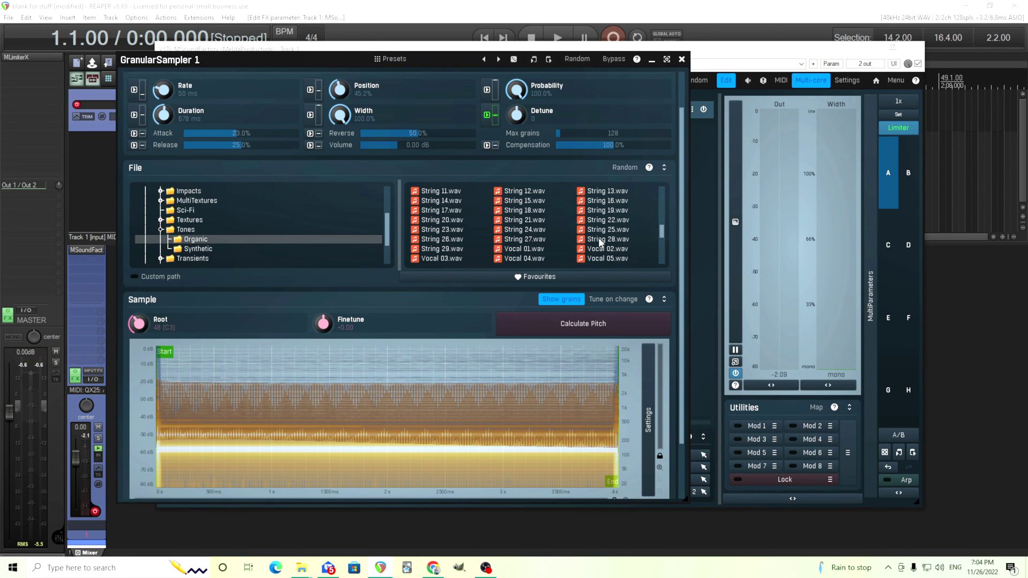
scroll(600, 243, down, 4)
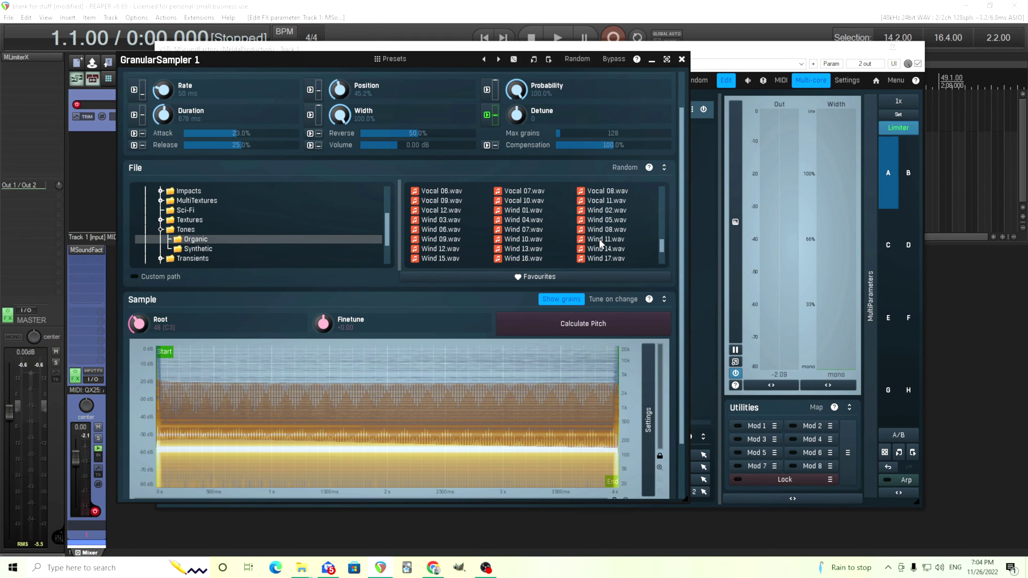
click(523, 211)
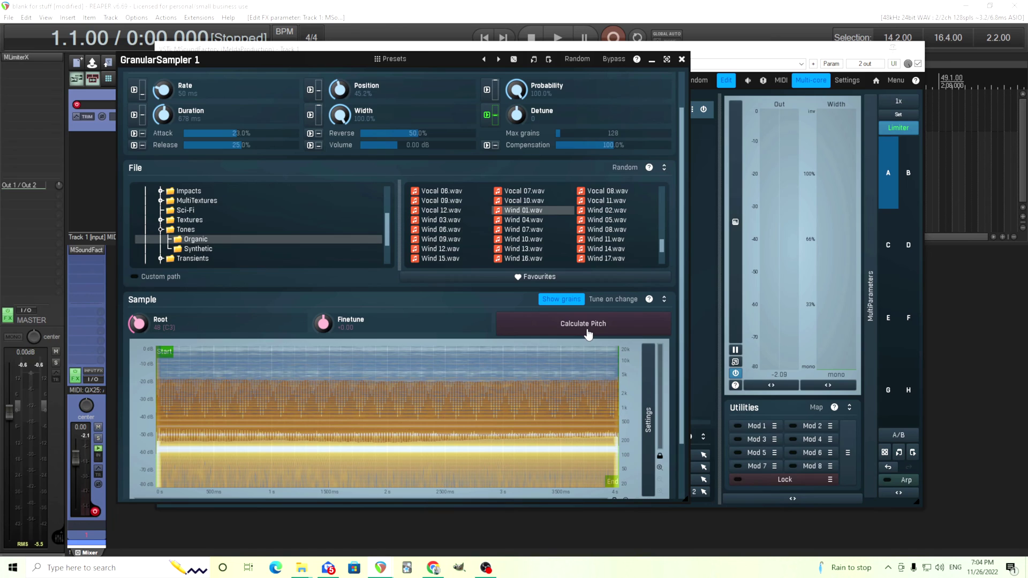
Step: Run automatic pitch detection on Wind 01.wav and close the tuner
click(589, 334)
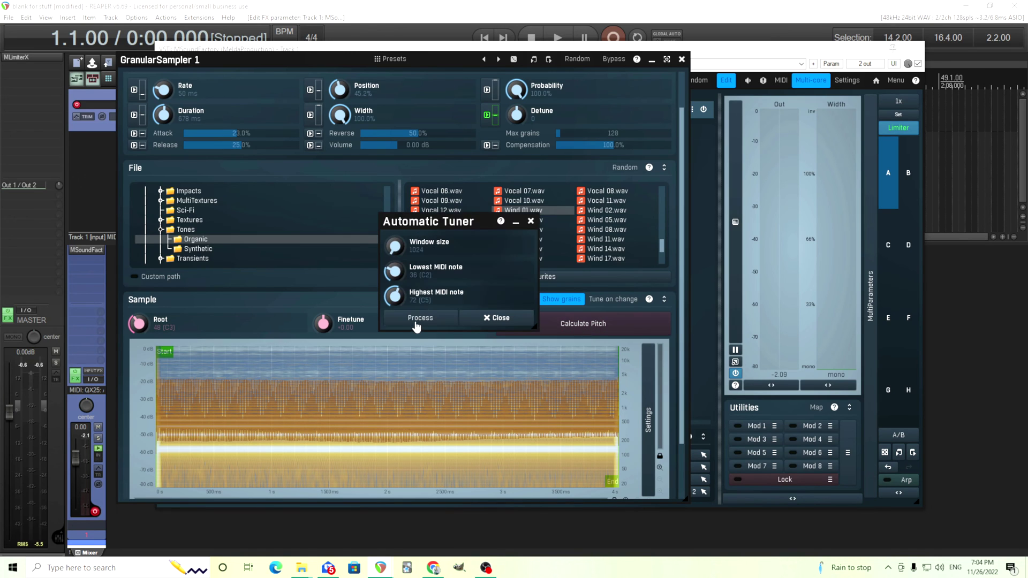
click(416, 322)
click(493, 318)
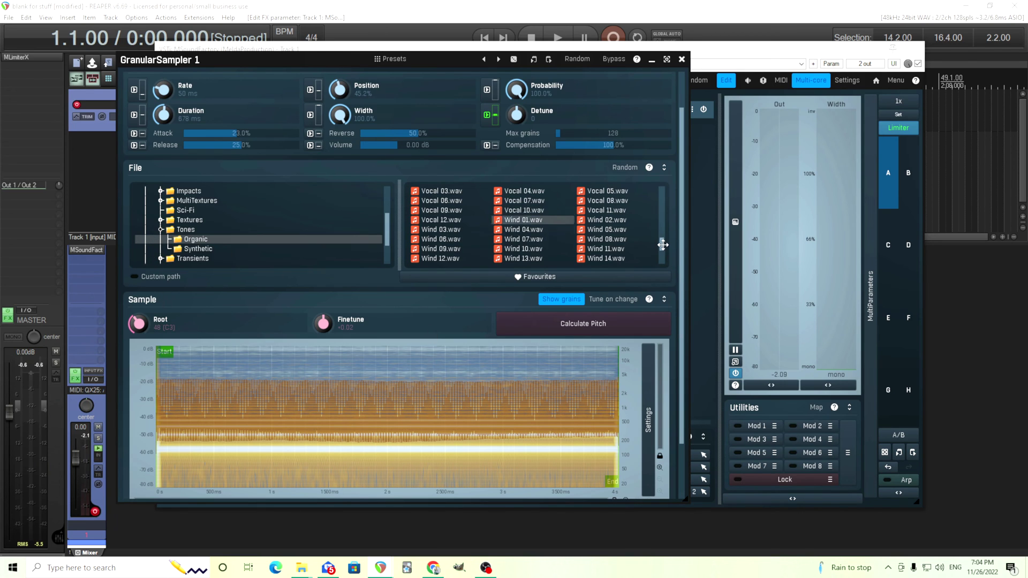
Step: Collapse the Sample section and expand the Pitch section
drag(663, 245, 668, 268)
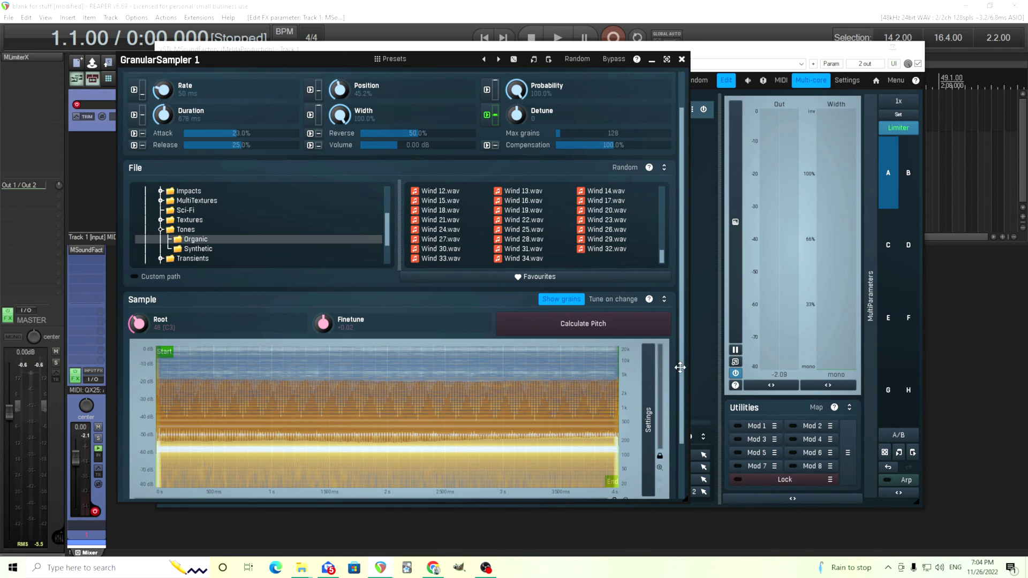
drag(679, 411, 681, 465)
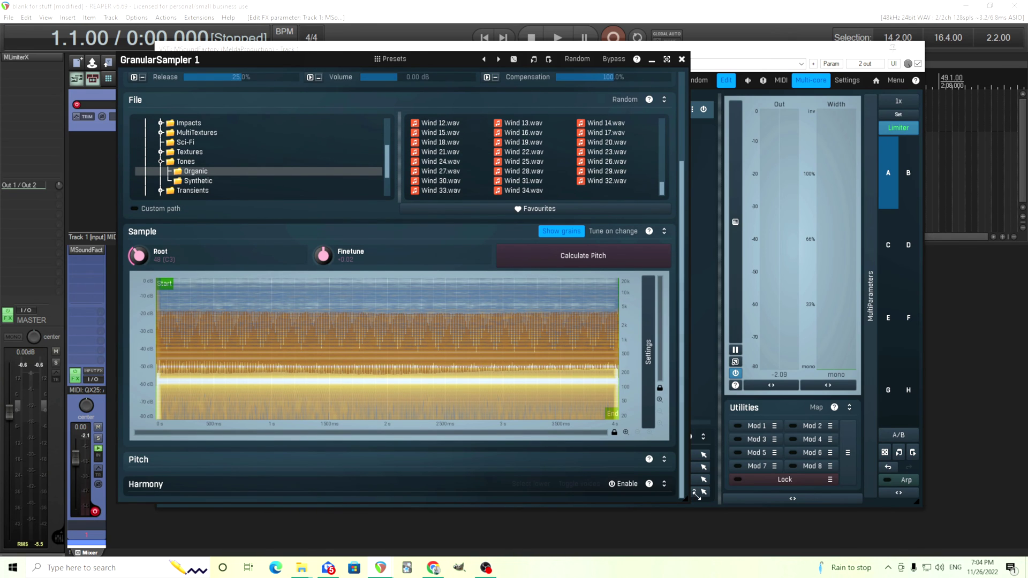
click(664, 233)
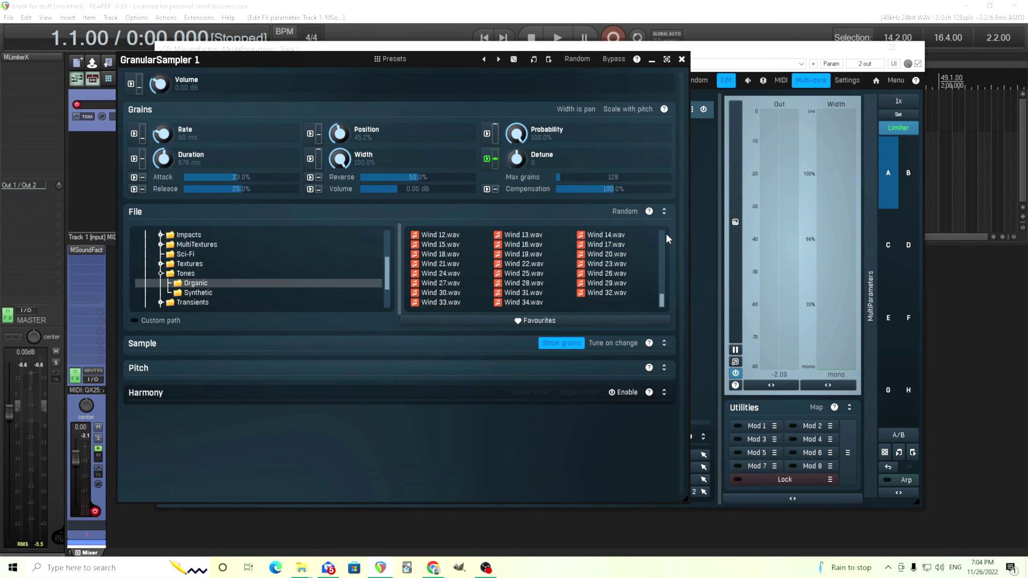
click(664, 369)
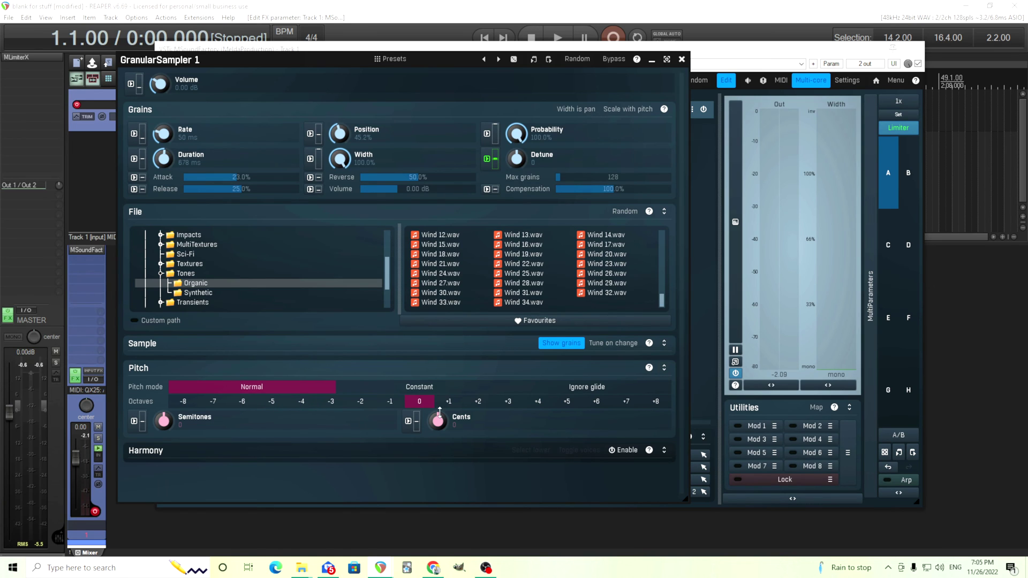
Step: Audition octave shifts from +2 to -2, return to 0, and toggle pitch mode Constant then Normal
click(484, 408)
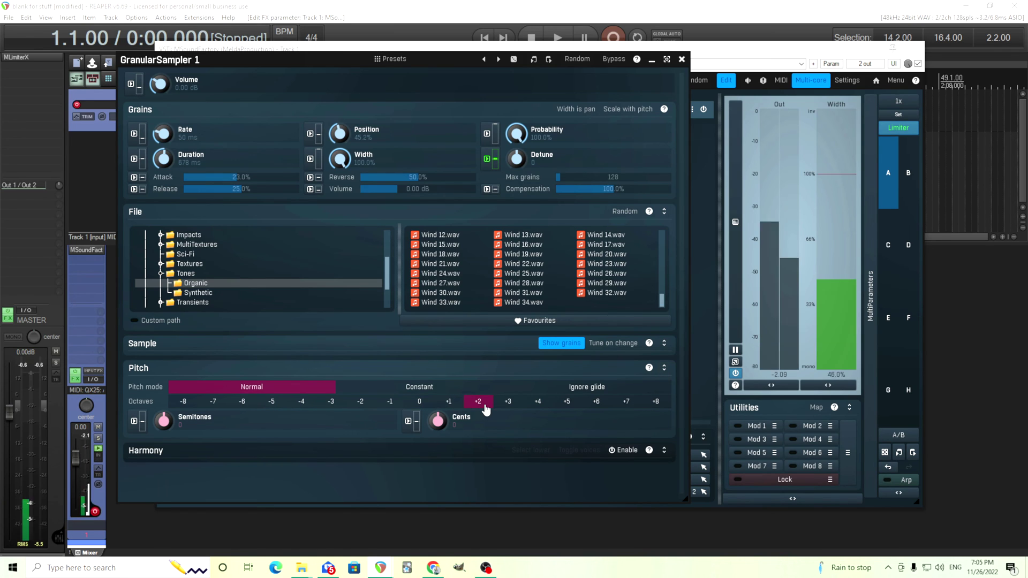
click(447, 403)
click(420, 403)
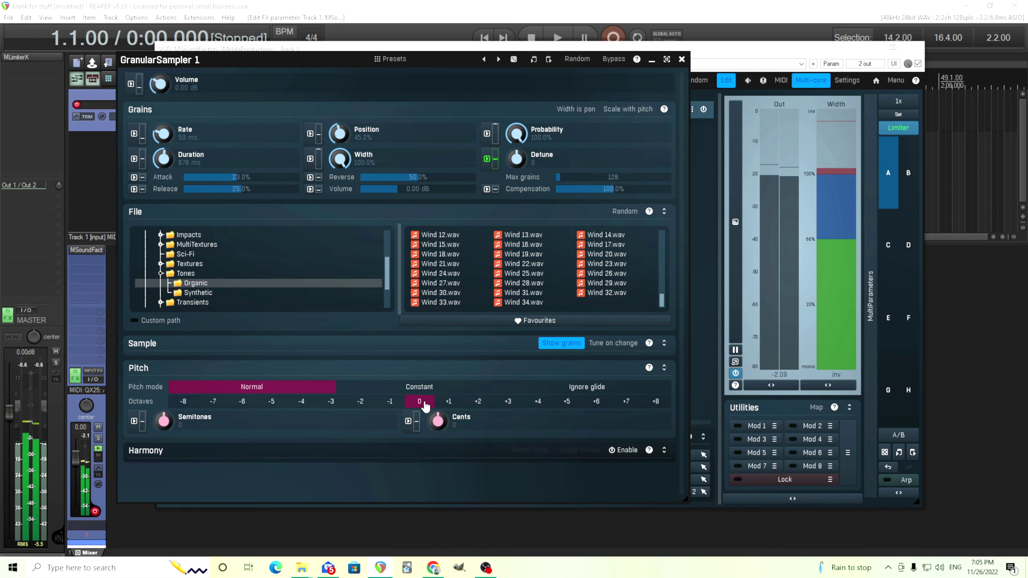
click(363, 402)
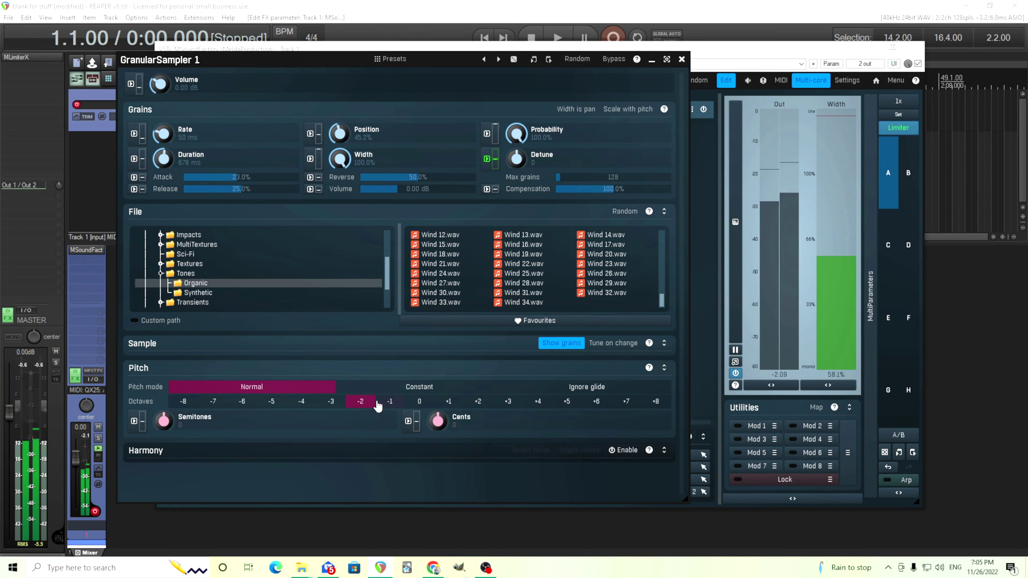
click(391, 404)
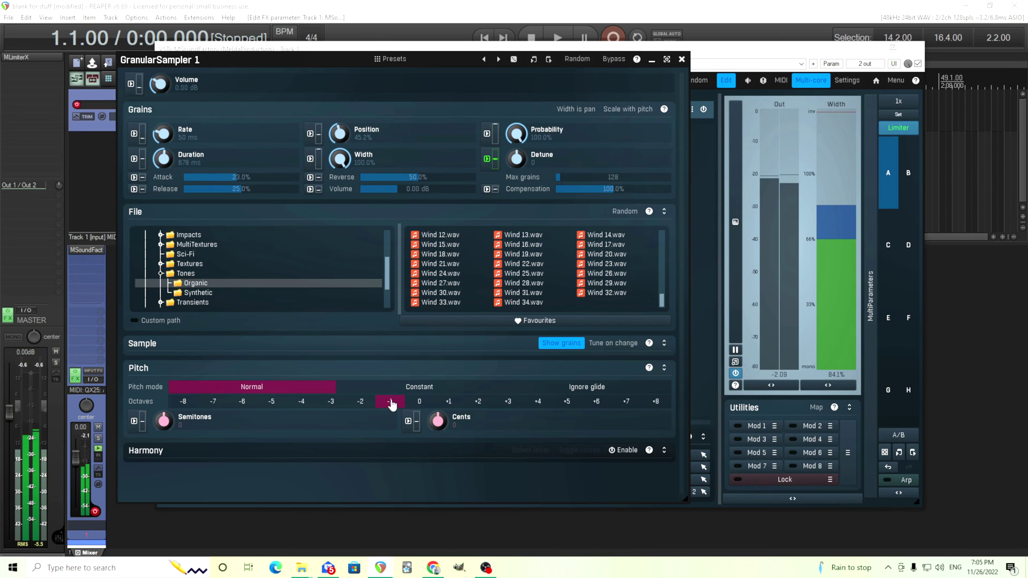
click(416, 403)
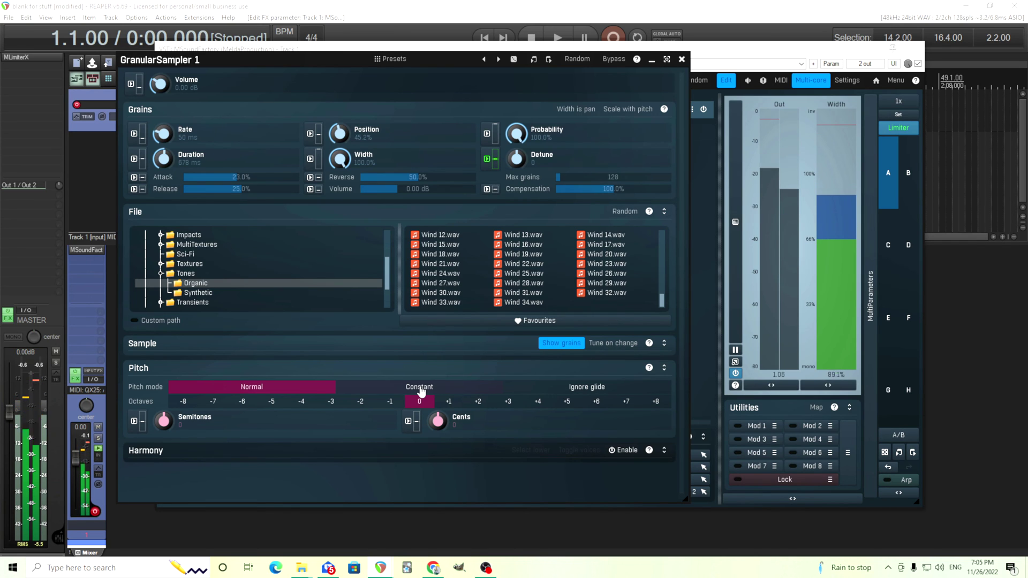
click(421, 387)
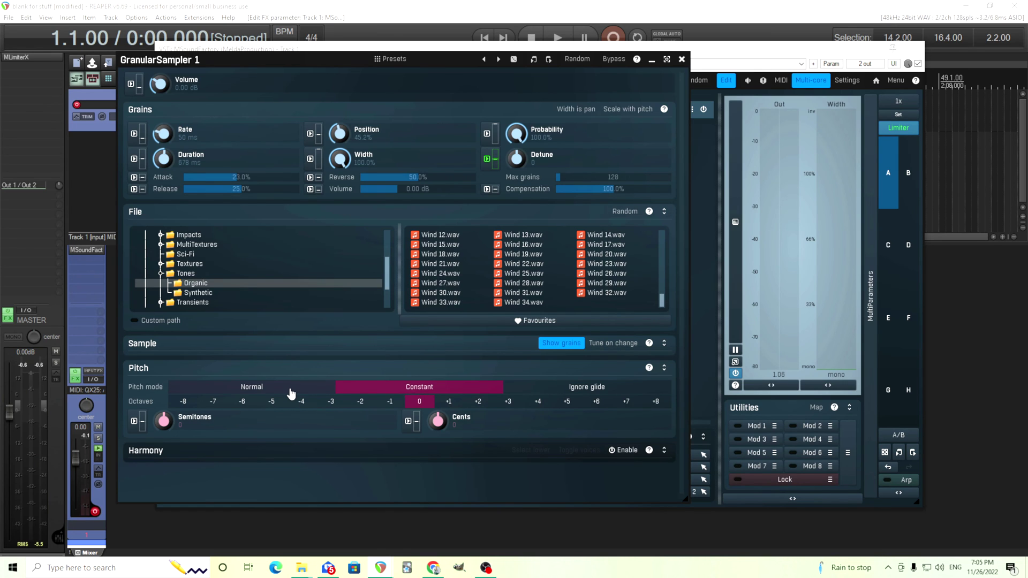
click(283, 394)
Step: Collapse Pitch, toggle Harmony on and off, leave it disabled and collapsed, and reopen Sample
click(664, 369)
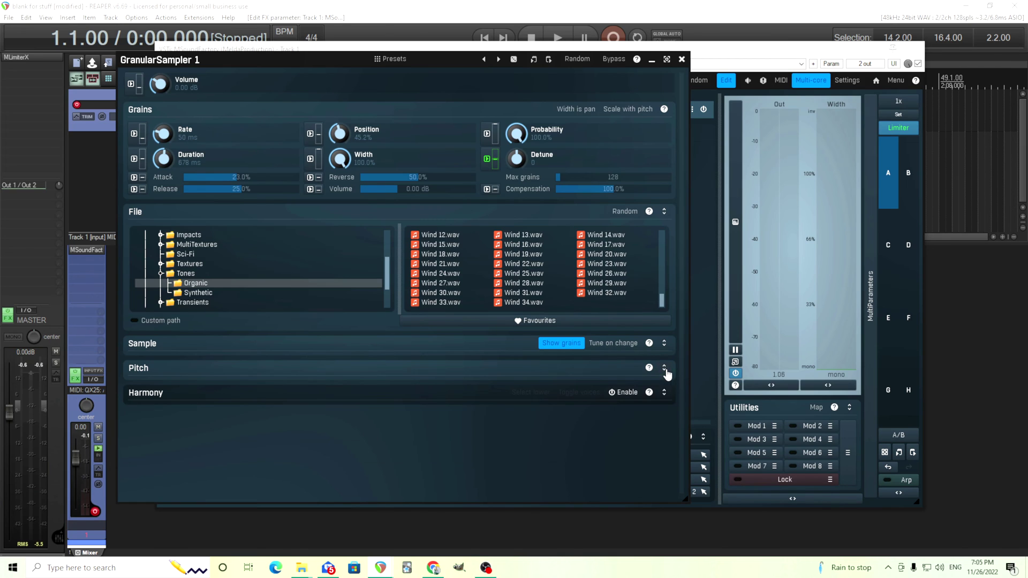
click(665, 395)
click(624, 394)
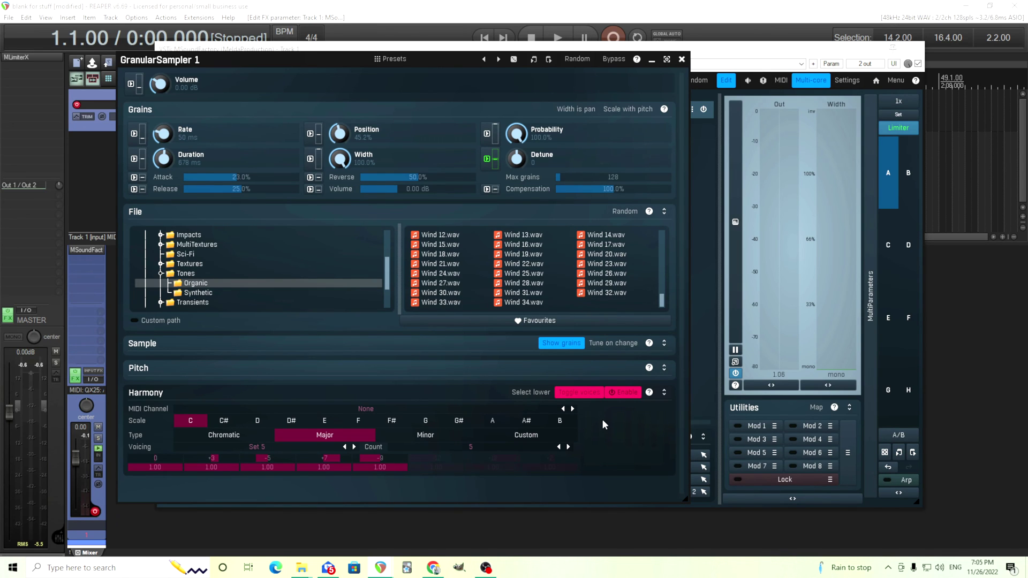
click(625, 394)
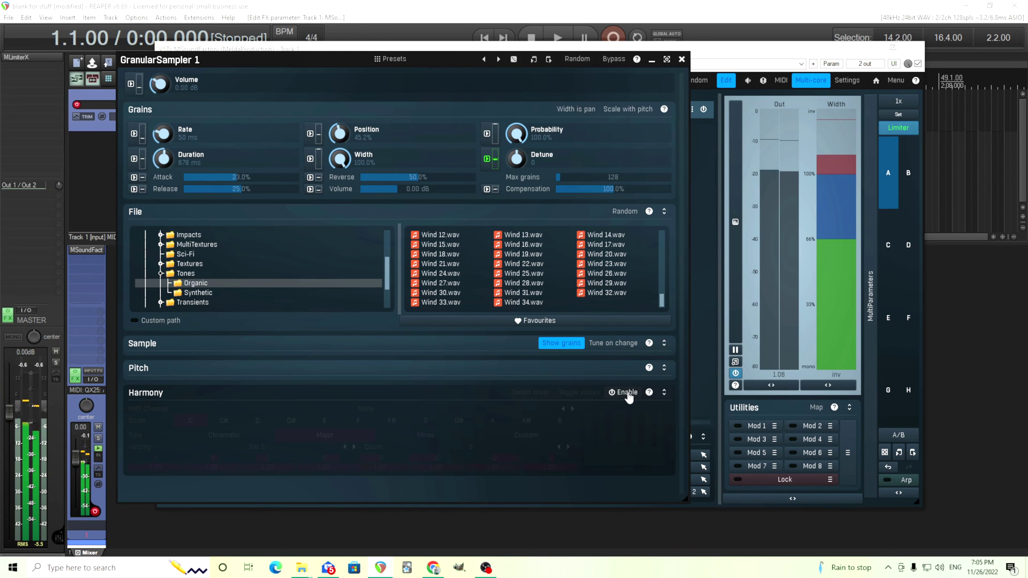
click(625, 393)
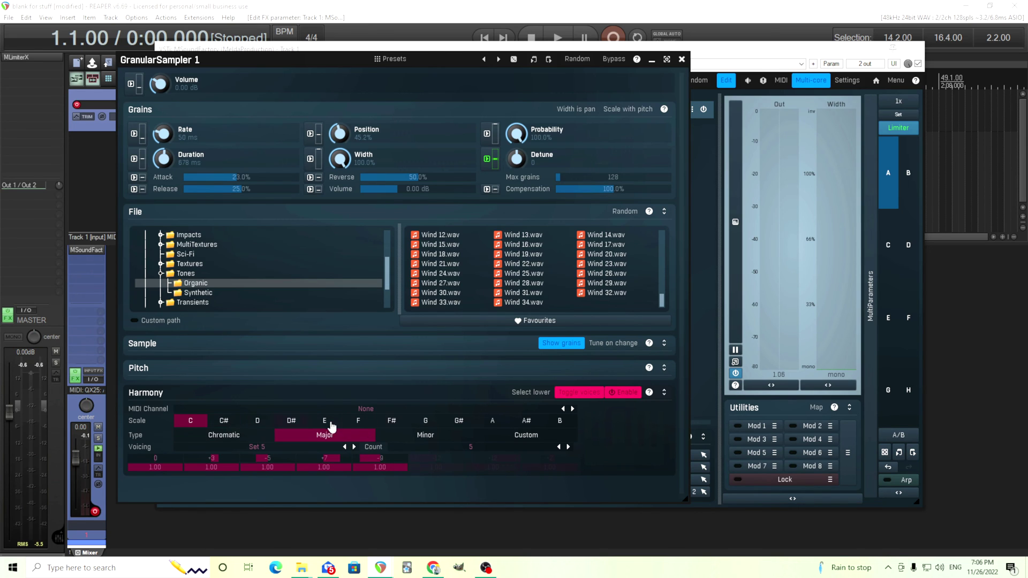
click(621, 394)
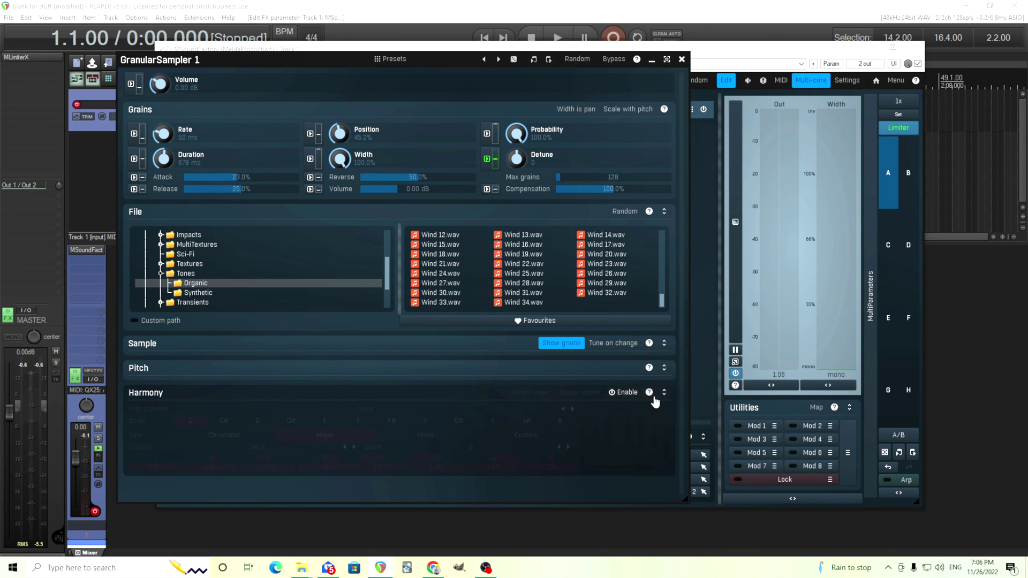
click(664, 394)
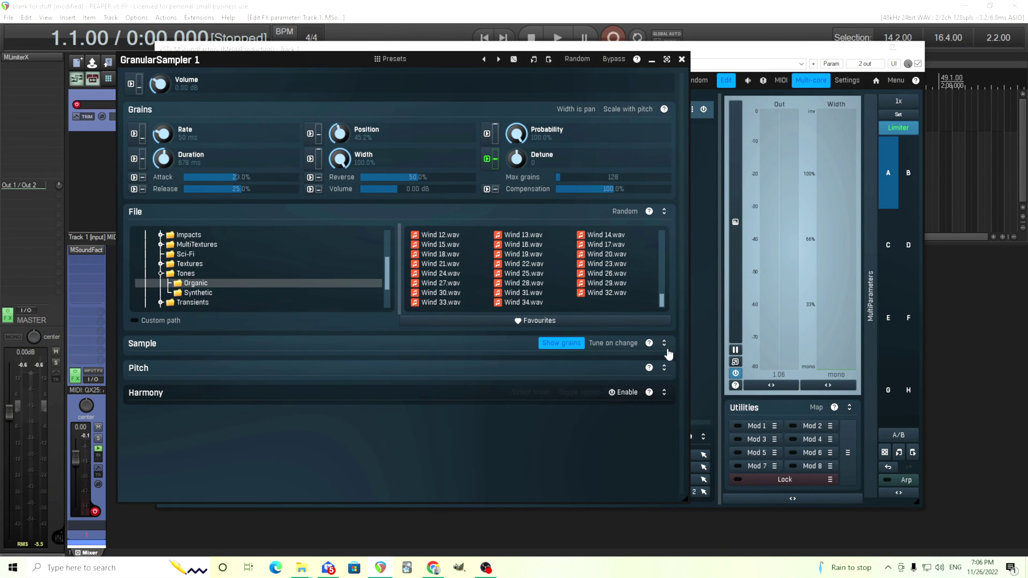
click(664, 344)
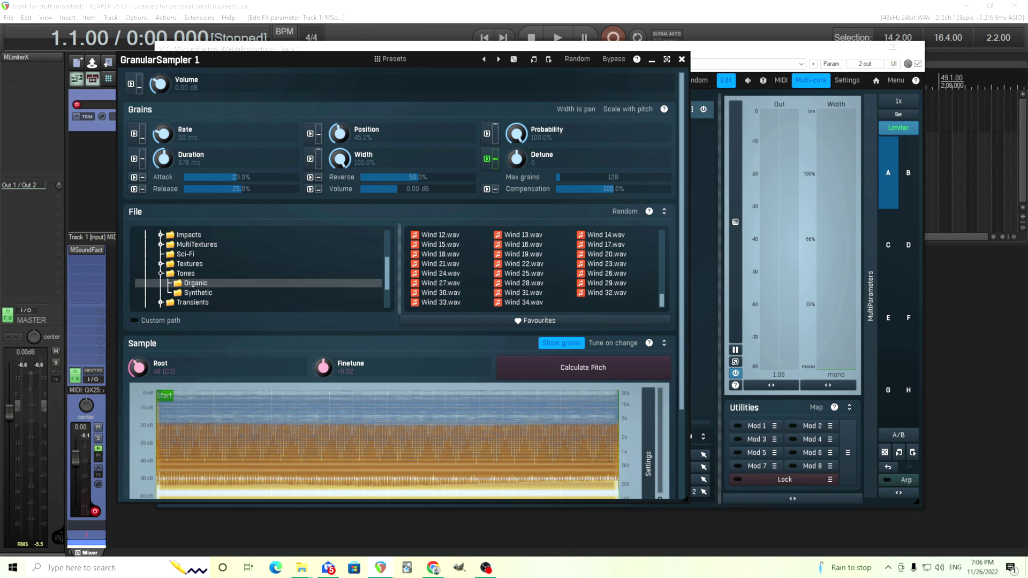
Step: Open the Impacts > Drum folder and set grain Reverse down to 0%
scroll(225, 301, down, 1)
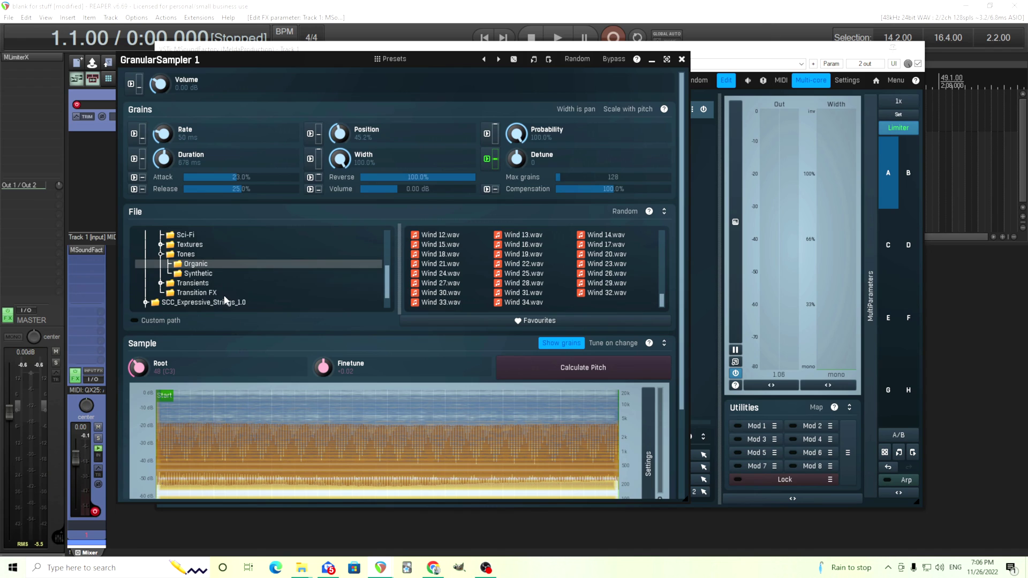
click(160, 284)
scroll(226, 287, up, 2)
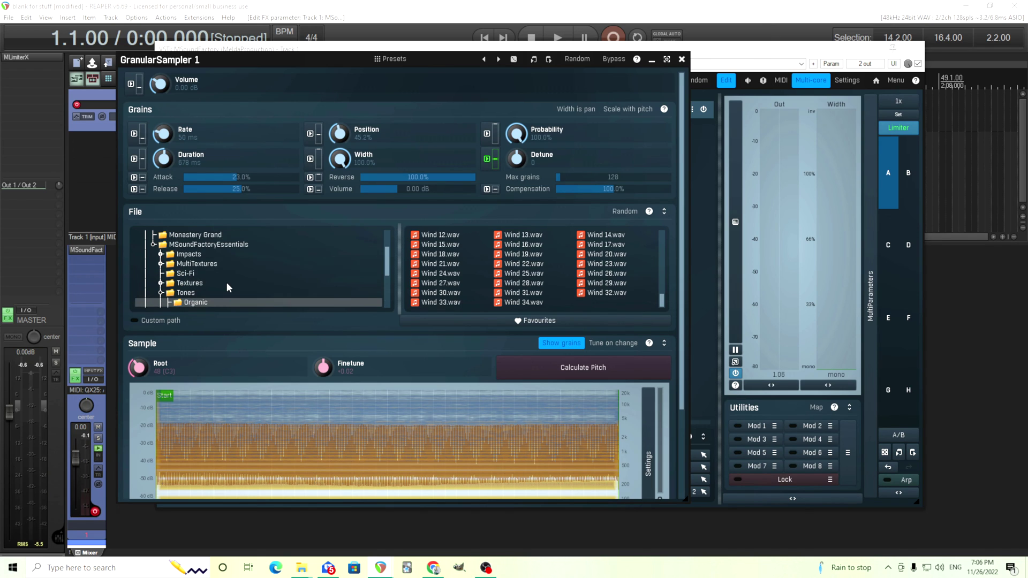
click(161, 254)
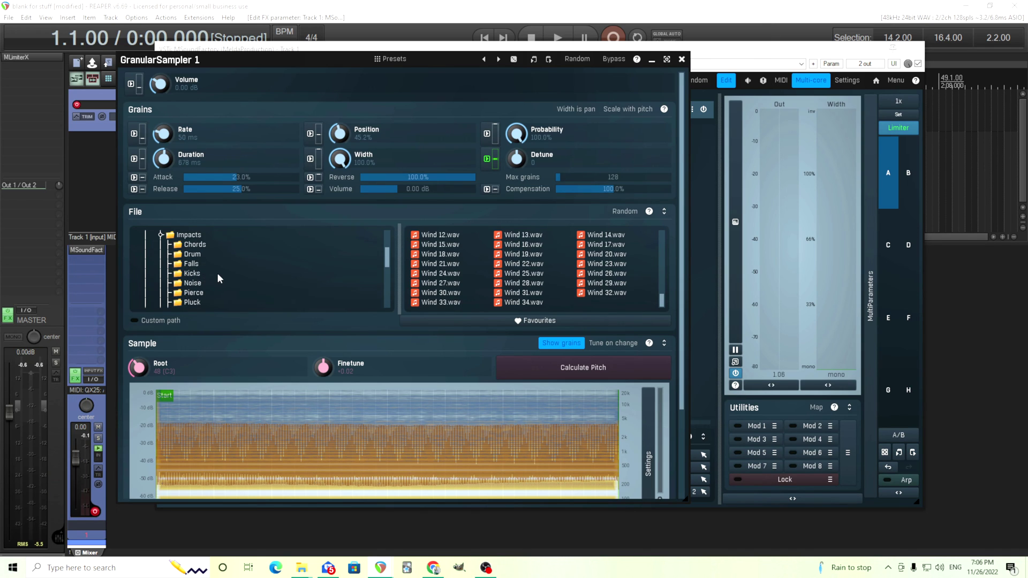
click(193, 256)
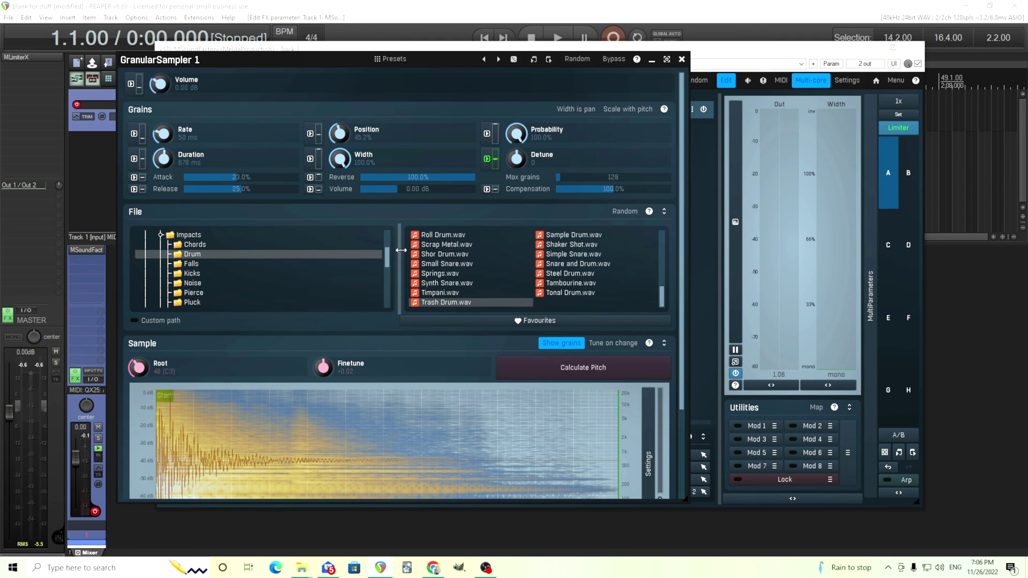
drag(418, 177, 341, 176)
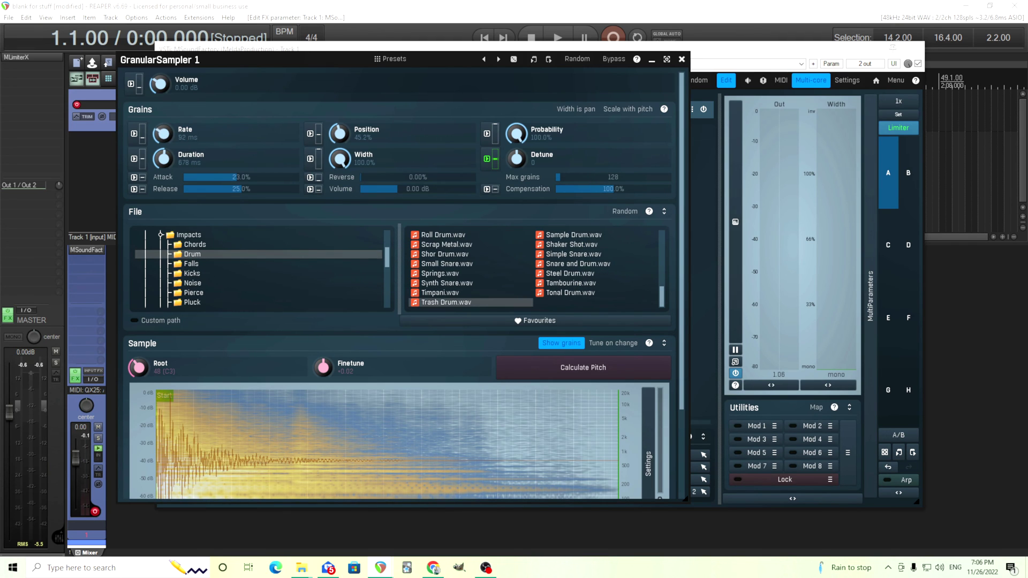
Step: Audition Scrap Metal, Shor Drum, Simple Snare, Pitched Drum and Resonant Drum samples
scroll(589, 278, up, 4)
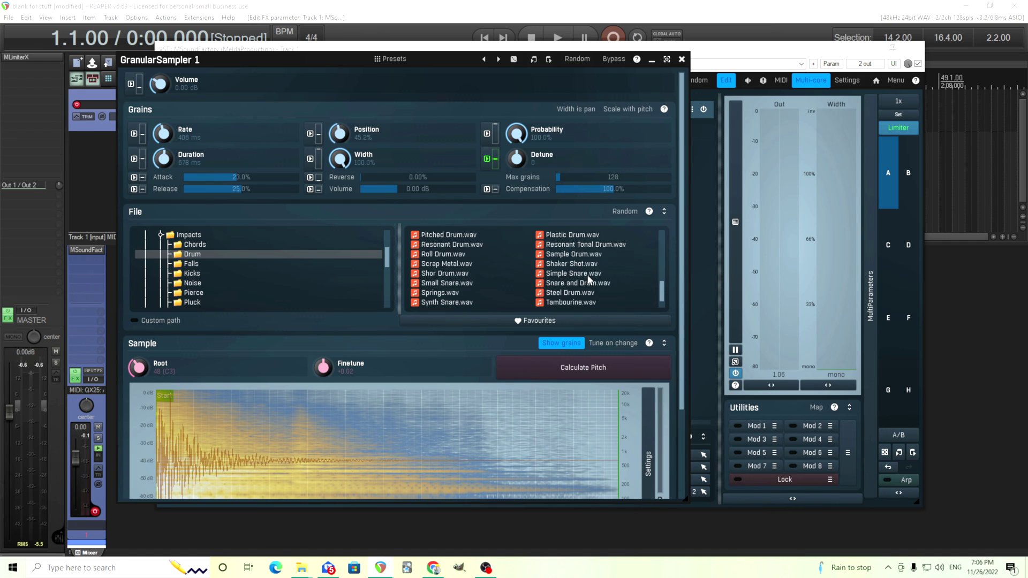
click(488, 284)
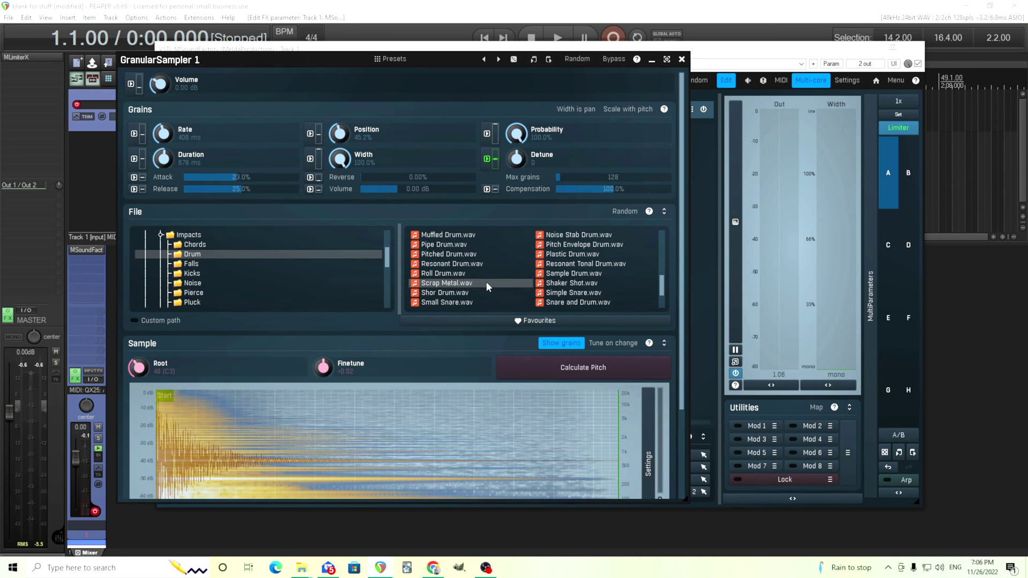
click(484, 294)
click(556, 293)
scroll(583, 279, up, 4)
scroll(584, 279, up, 4)
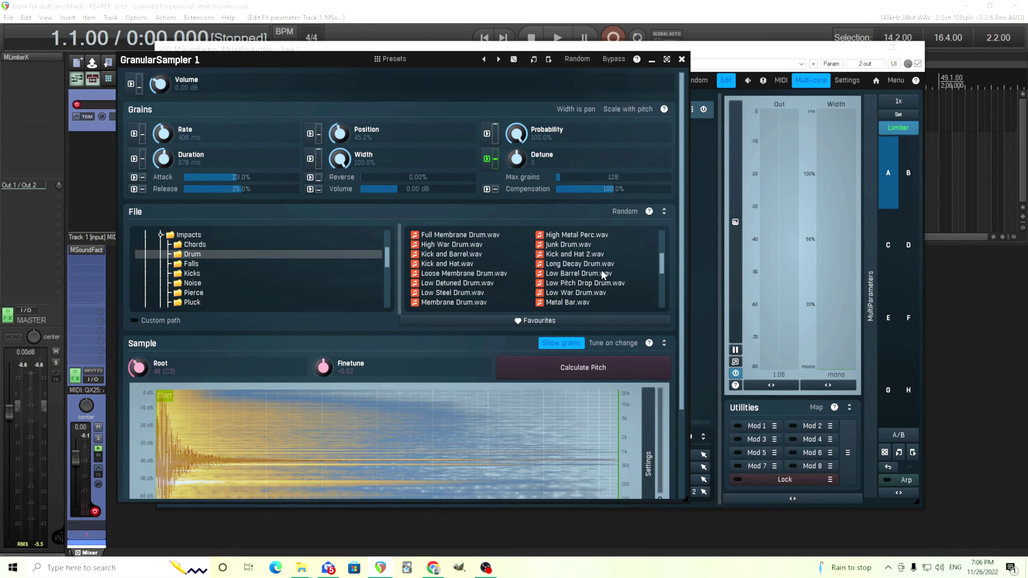
scroll(604, 275, down, 5)
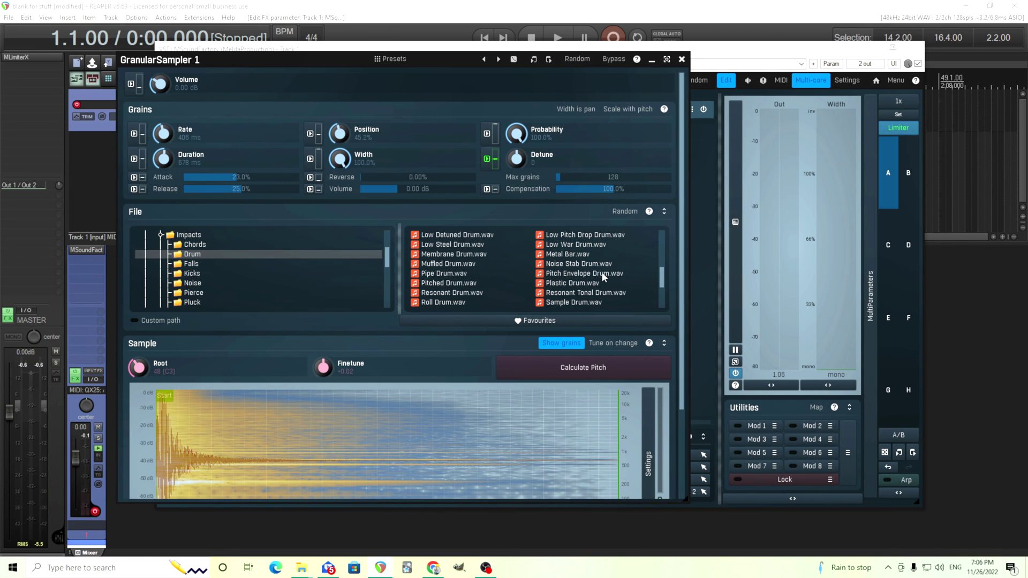
click(592, 286)
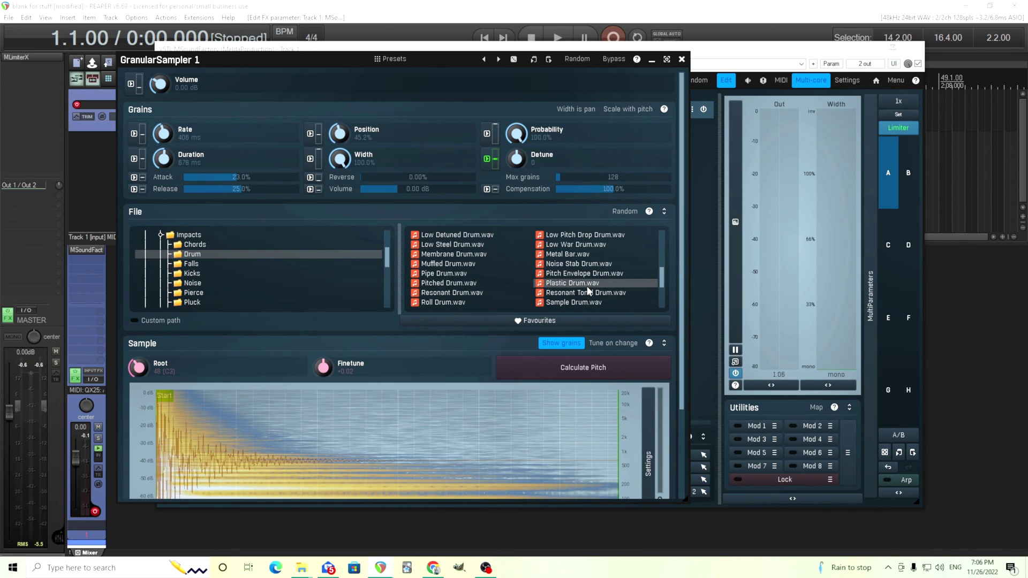
click(507, 292)
Step: Find and load Crash Cymbal.wav as the grain source
scroll(564, 293, down, 2)
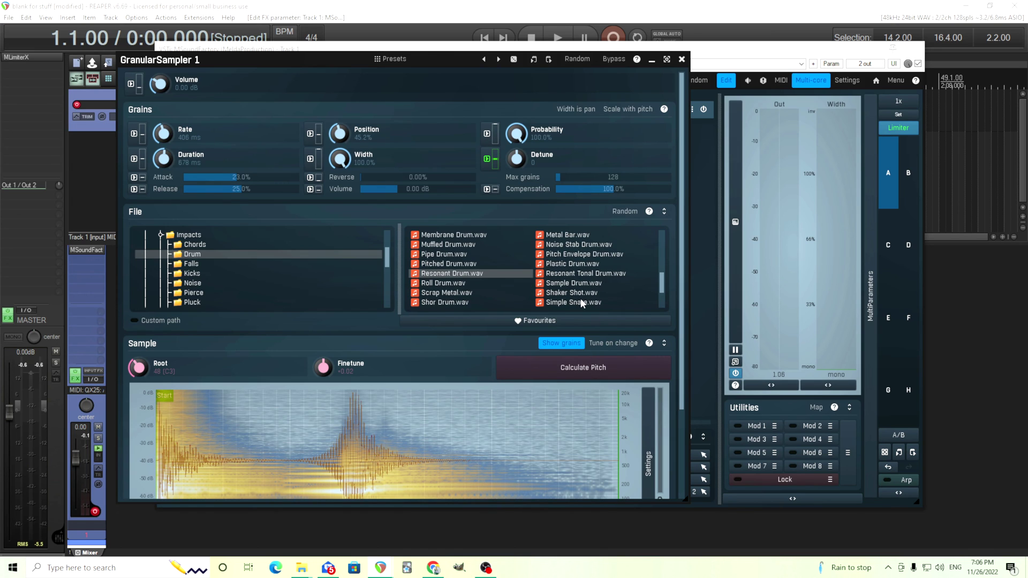
scroll(589, 302, down, 2)
scroll(592, 301, down, 2)
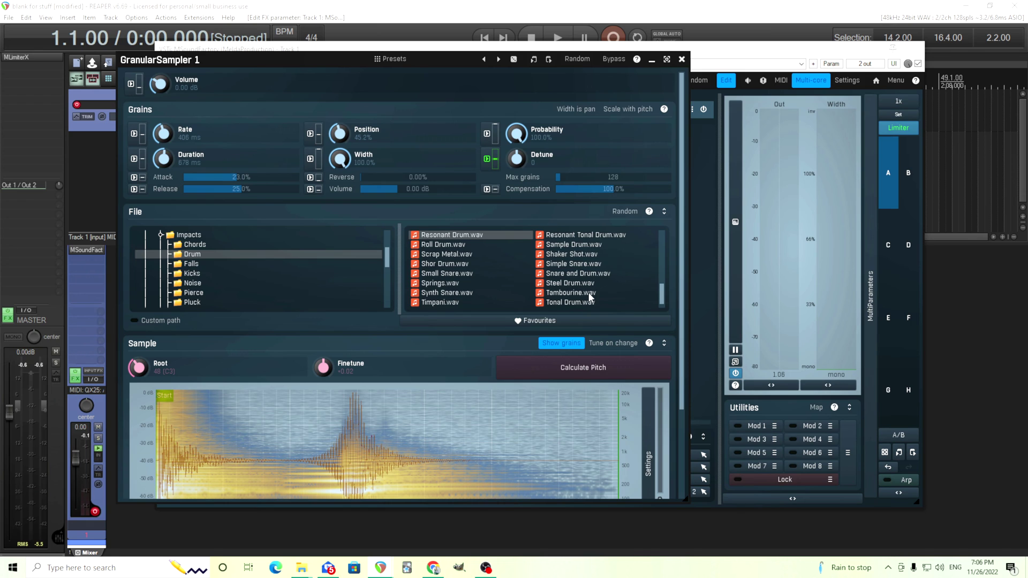
scroll(591, 298, up, 10)
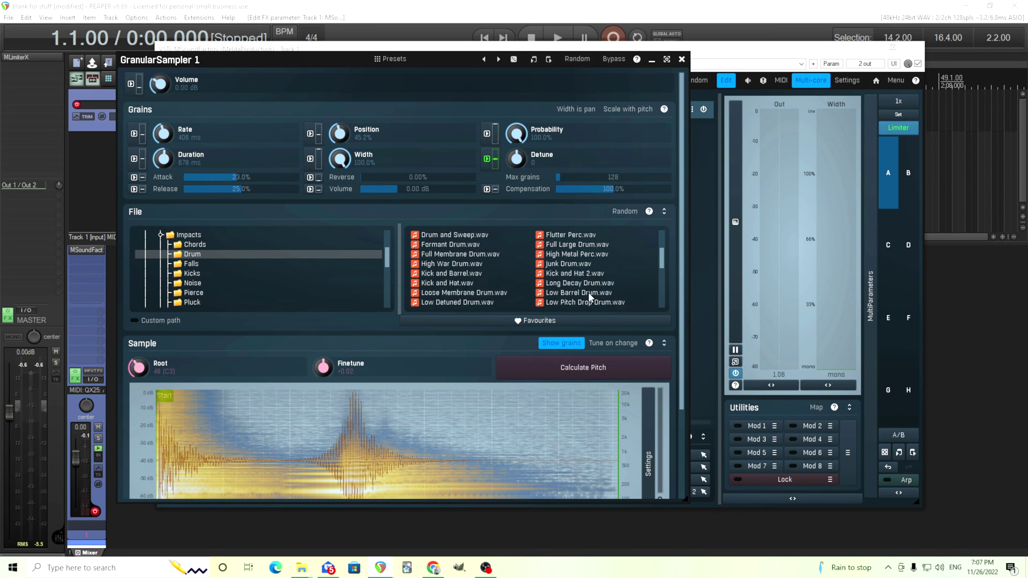
scroll(591, 298, up, 3)
click(571, 257)
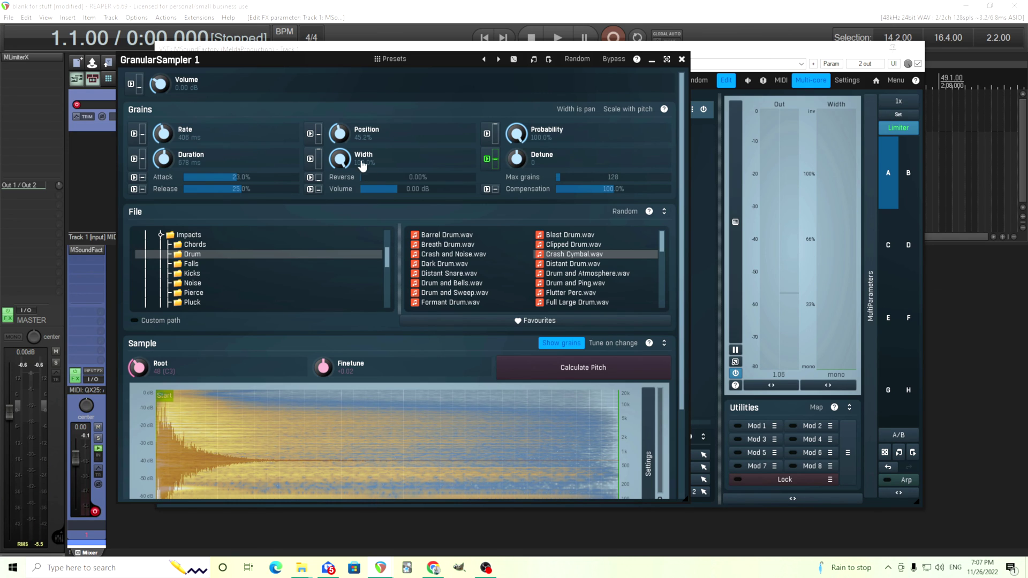
Step: Zero grain Position, Width and Attack, set Reverse to 100%, and bring Rate to 500 ms
double_click(340, 129)
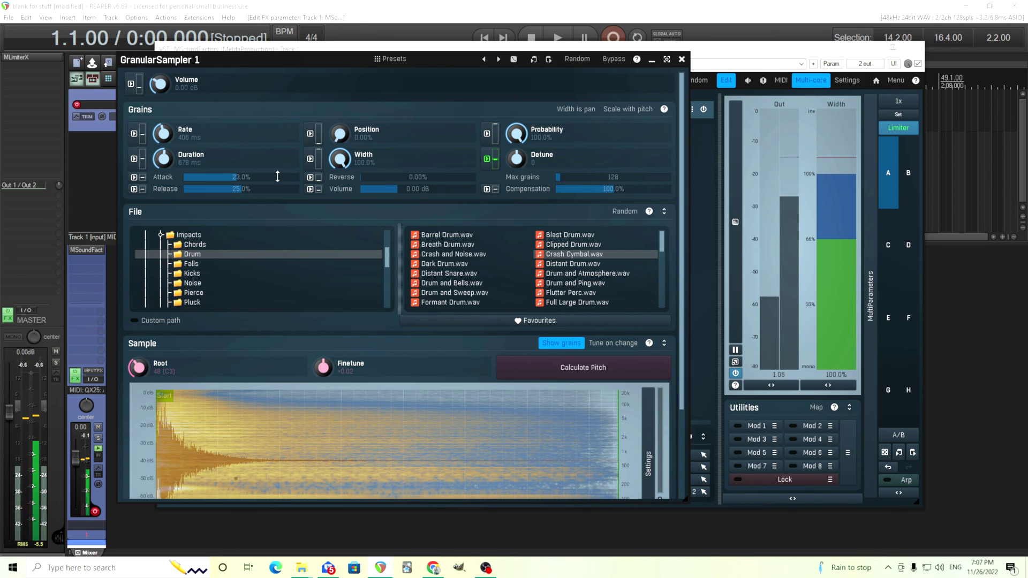
double_click(339, 158)
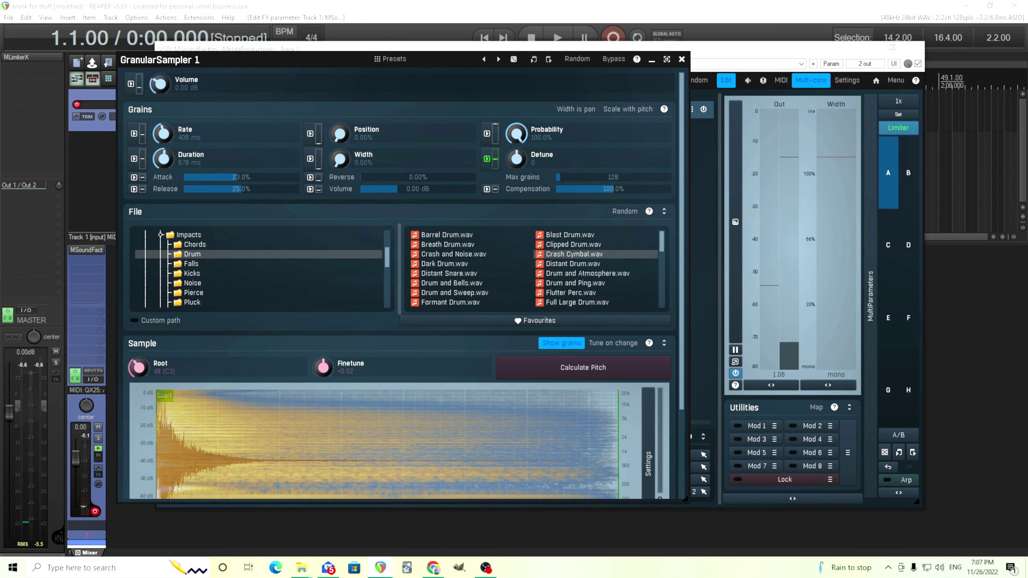
double_click(251, 179)
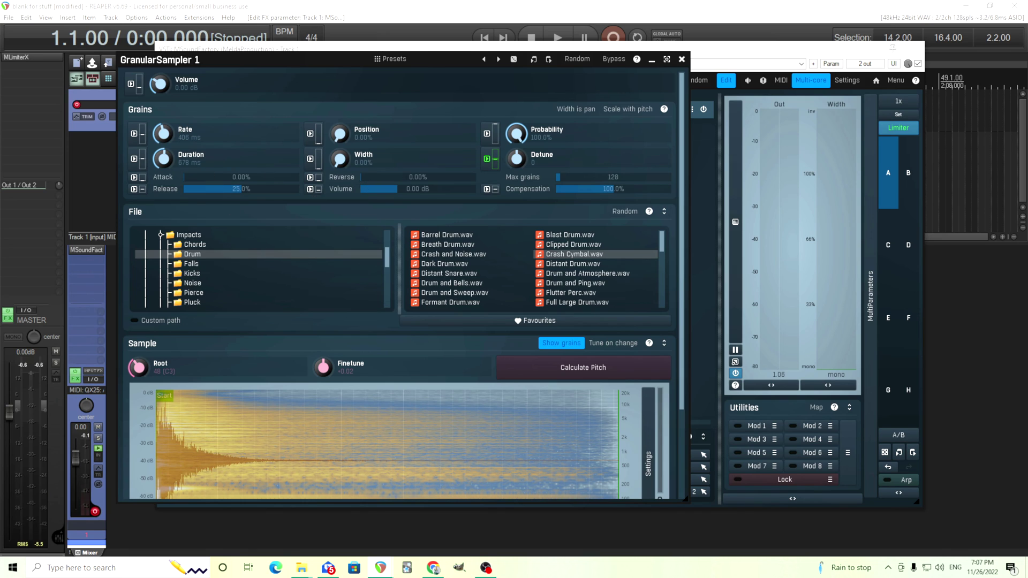
drag(402, 176, 402, 175)
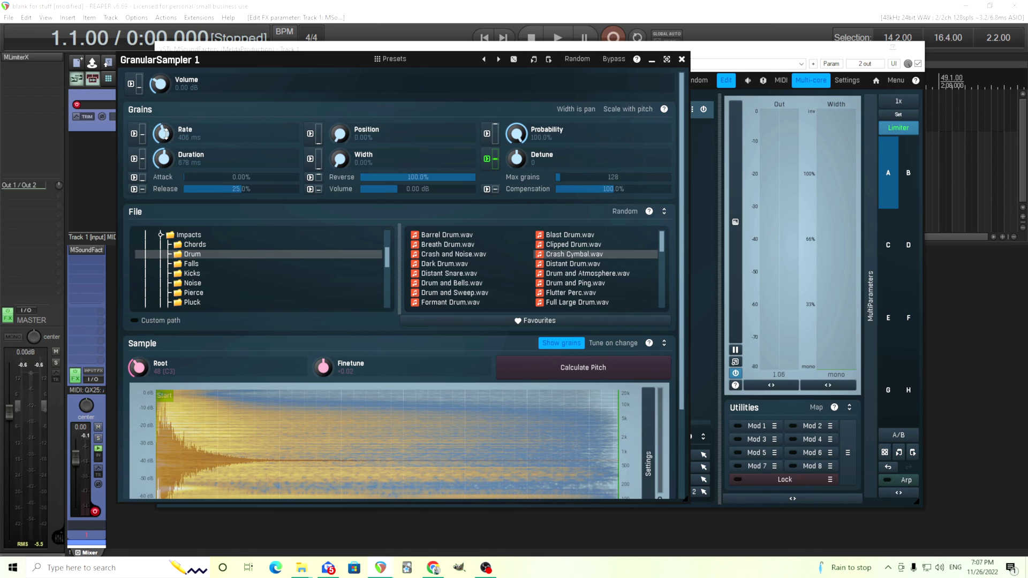
mouse_move(165, 134)
mouse_down()
mouse_move(165, 182)
mouse_move(165, 134)
mouse_up()
Step: Modulate grain Rate with the modulation wheel (CC#1) at -16% depth, then close the Mod: Rate window
click(134, 134)
drag(653, 171, 597, 144)
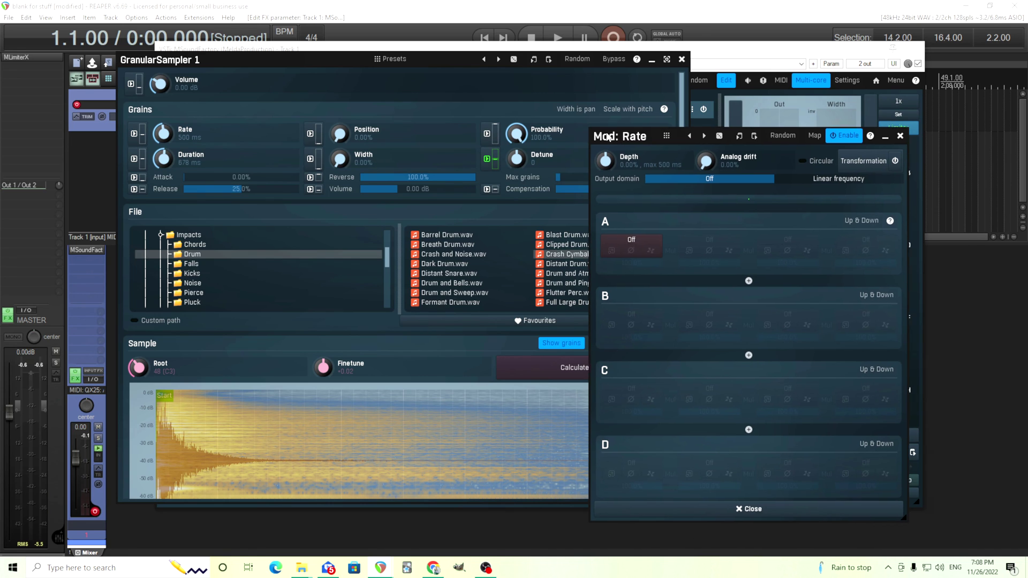
click(637, 242)
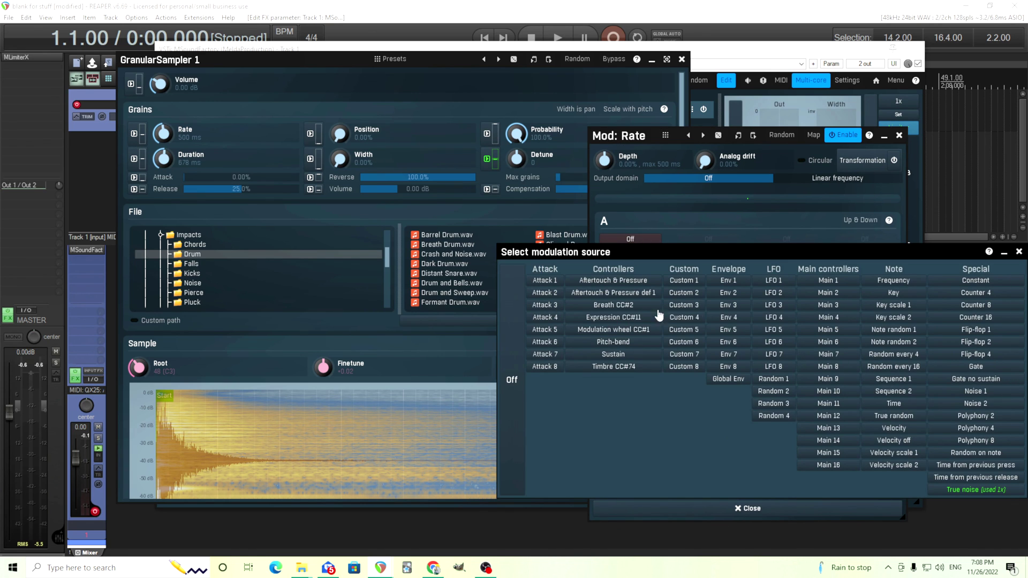
click(632, 330)
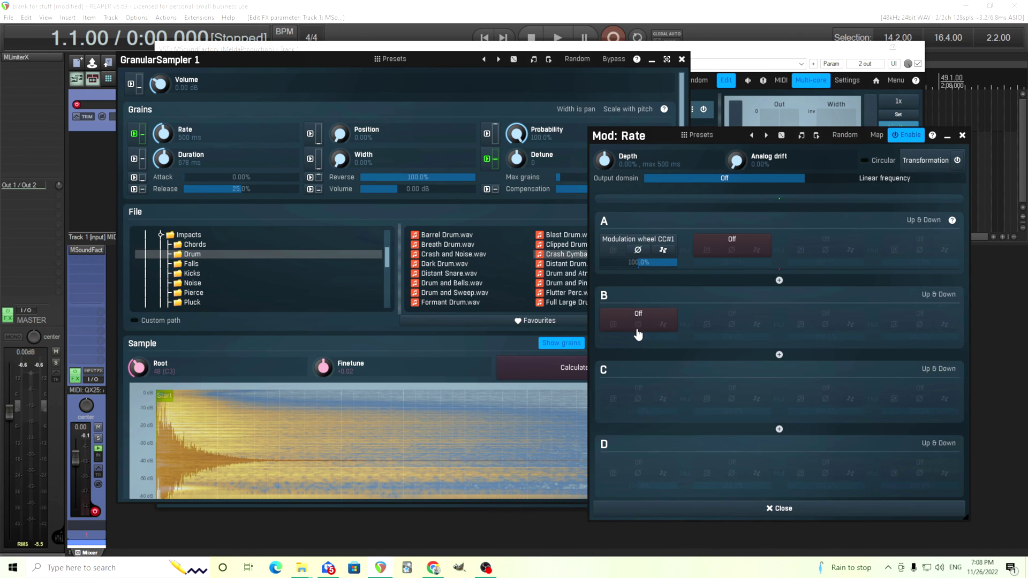
drag(604, 158, 604, 178)
click(961, 136)
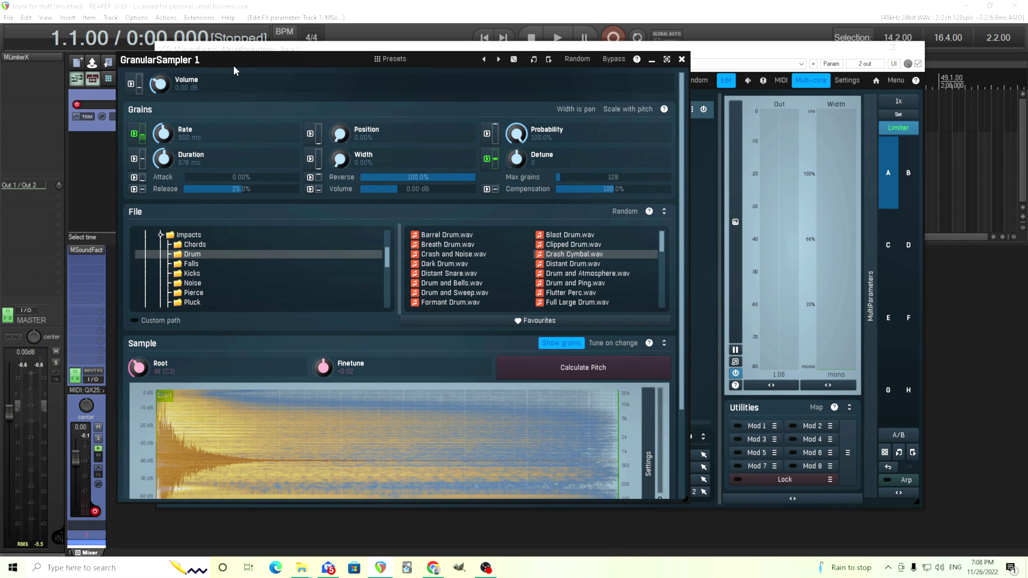
Step: Move the GranularSampler window aside and browse the Pluck, Blown and Bowed Steel sample folders
drag(234, 66, 343, 68)
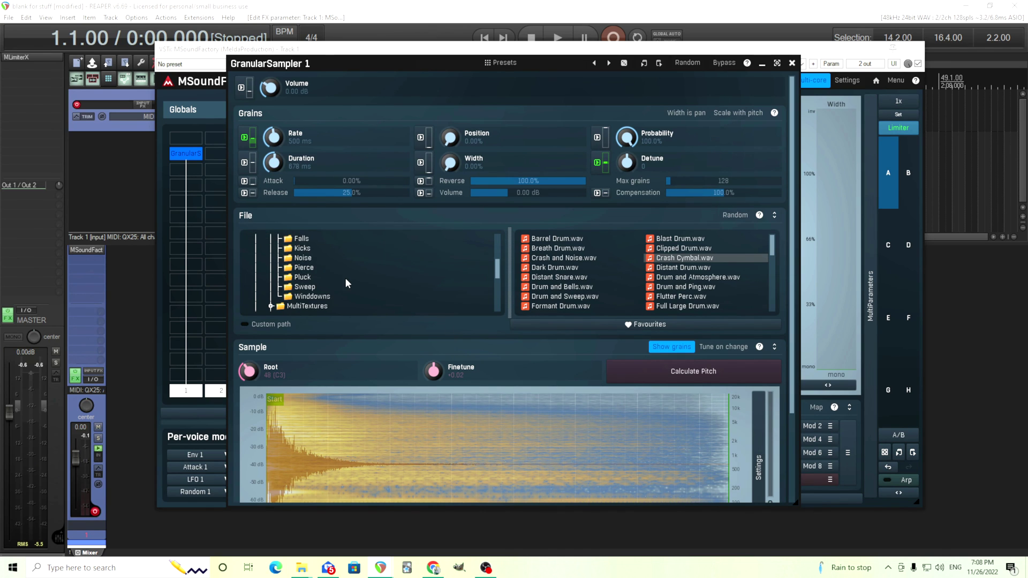
scroll(344, 277, up, 1)
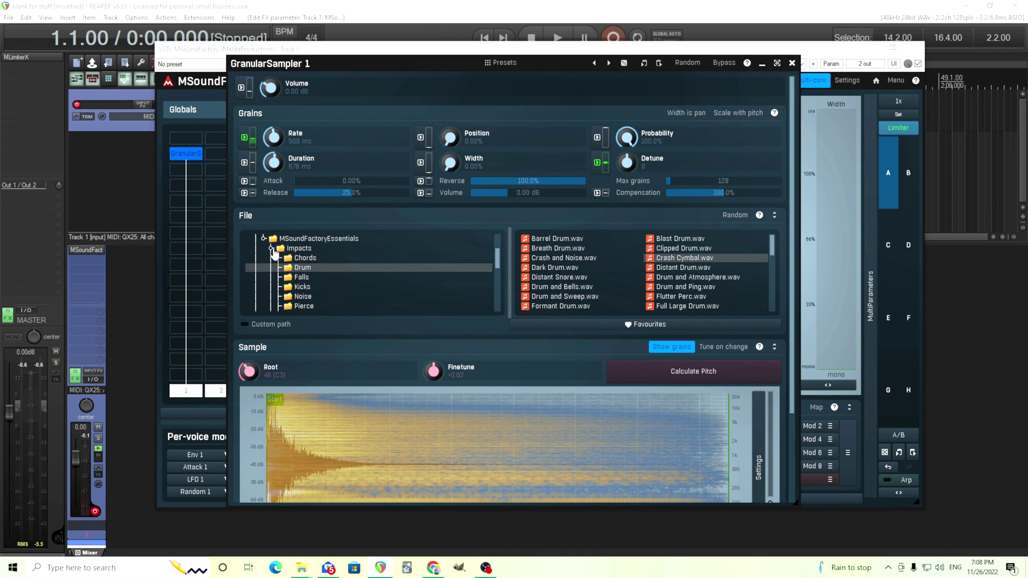
click(271, 249)
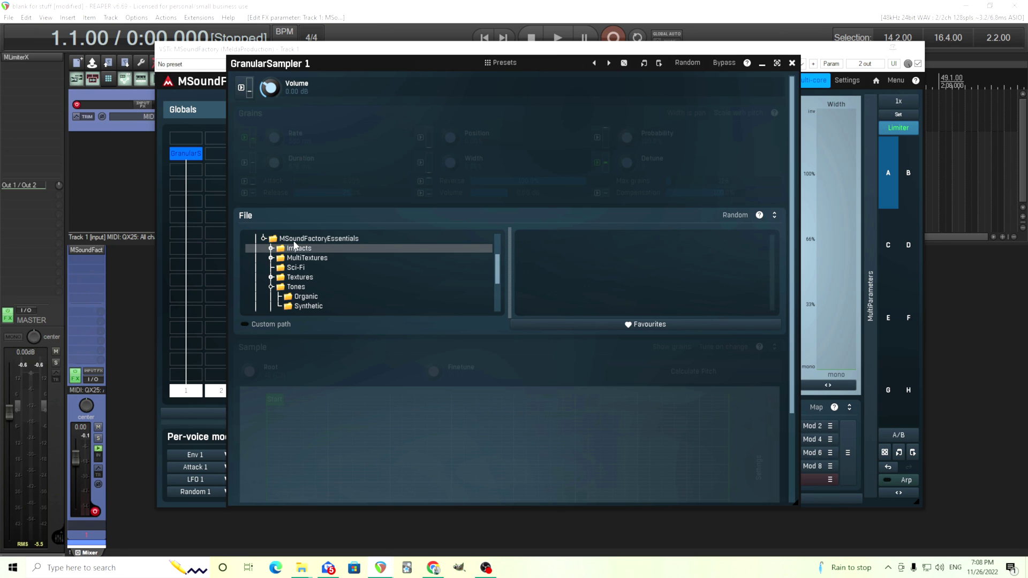
click(296, 240)
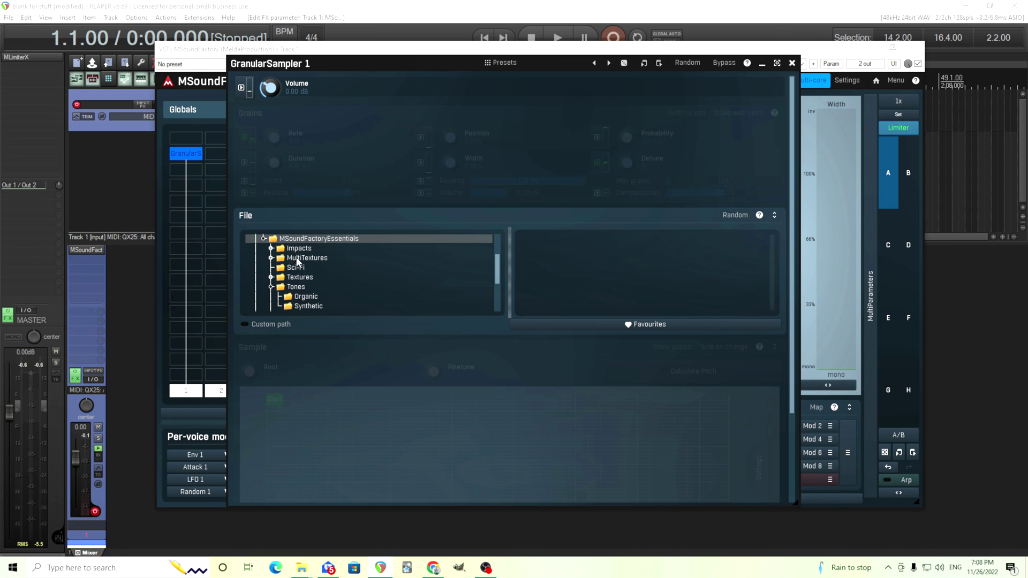
click(271, 249)
click(299, 306)
scroll(301, 289, up, 1)
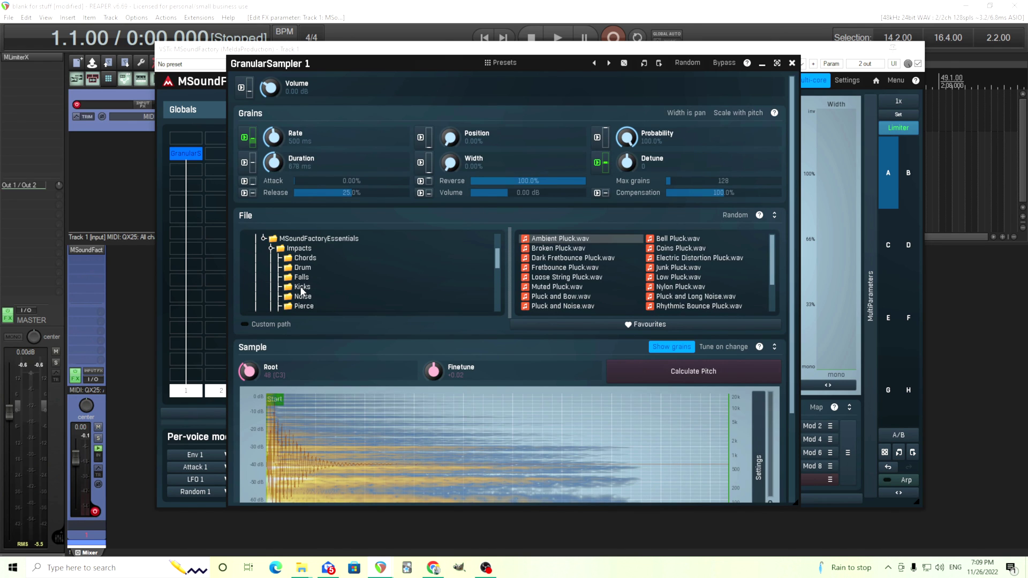
click(272, 249)
click(272, 258)
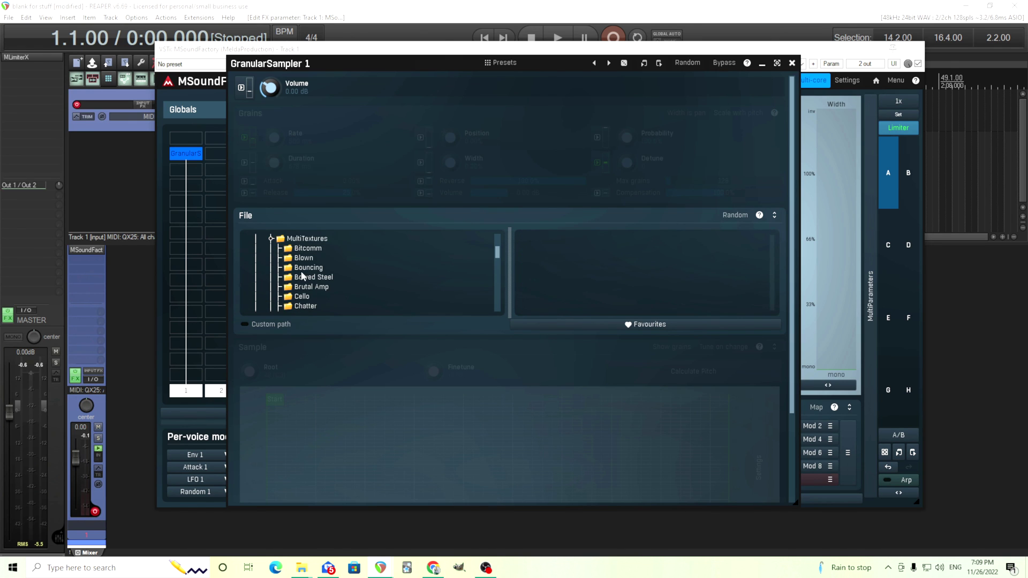
click(303, 258)
click(306, 277)
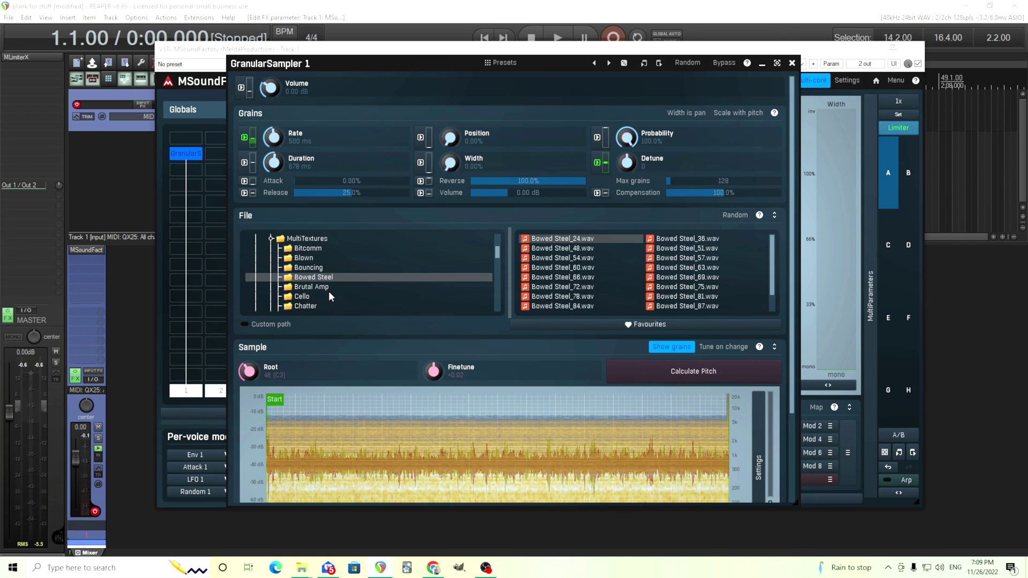
click(271, 238)
Step: In the Sci-Fi folder, reset Reverse to 0% and audition Sci-Fi 10, 11, 12, settling on 17
click(280, 250)
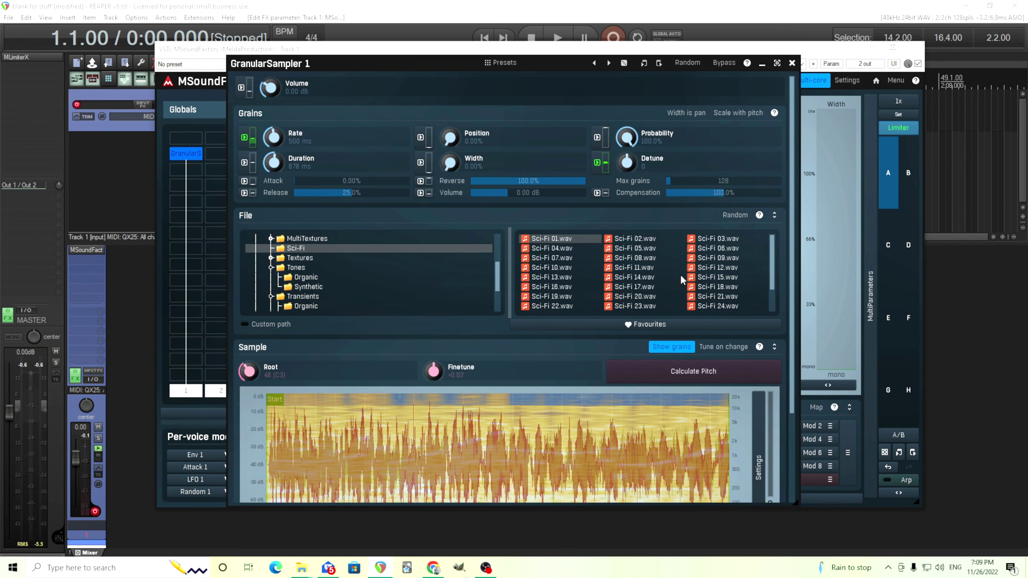
scroll(680, 274, down, 3)
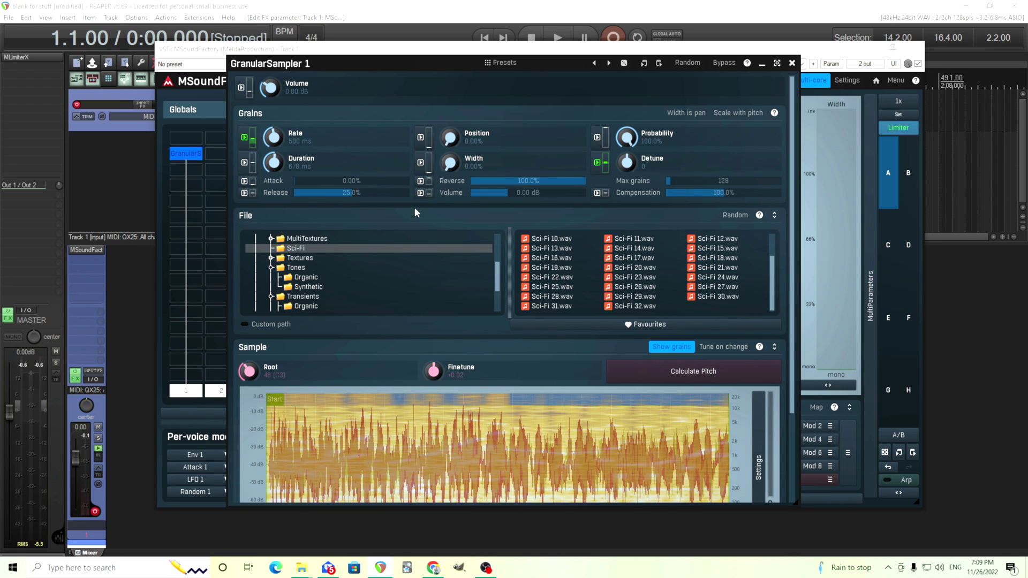
double_click(503, 182)
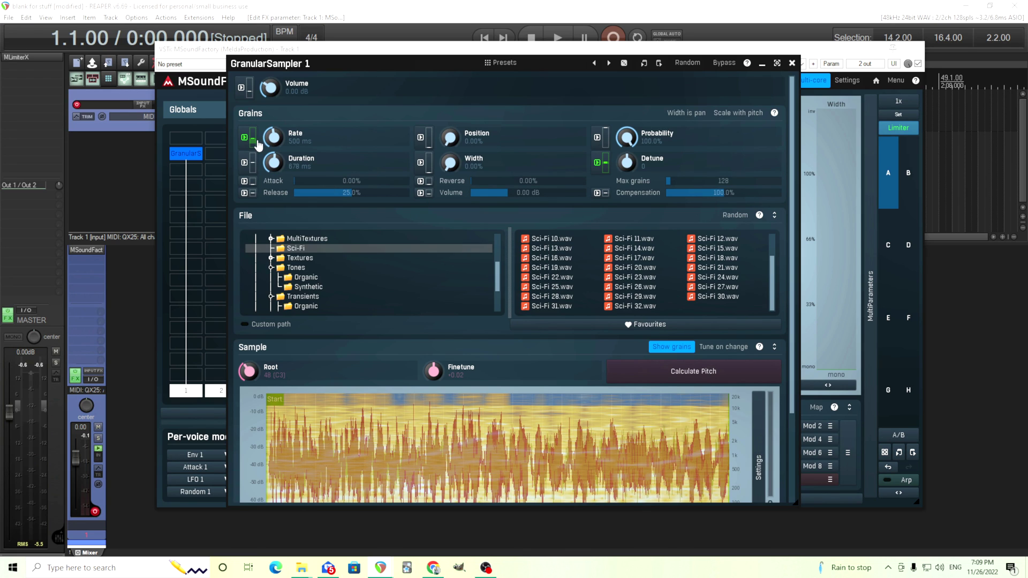
click(550, 240)
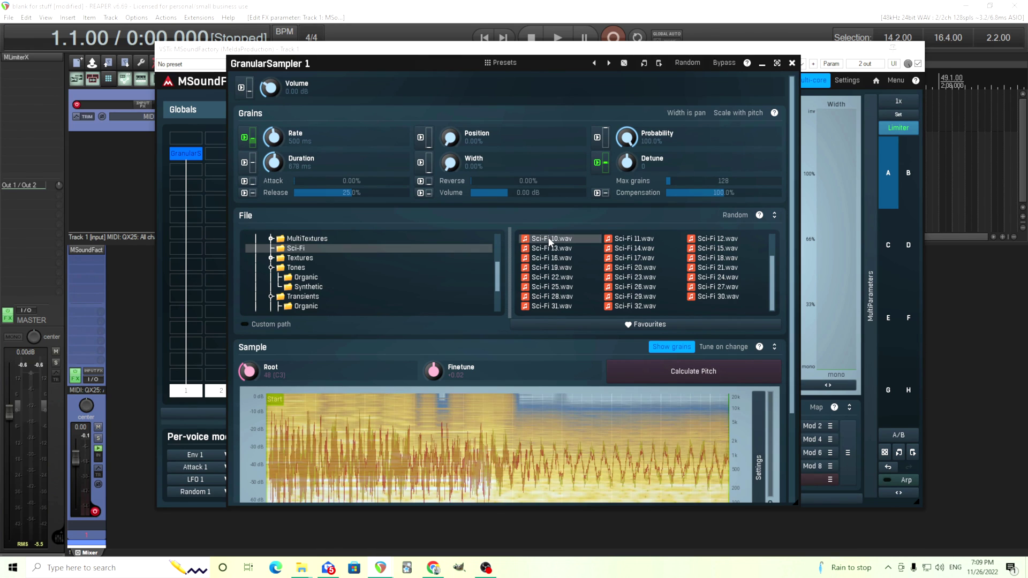
click(634, 239)
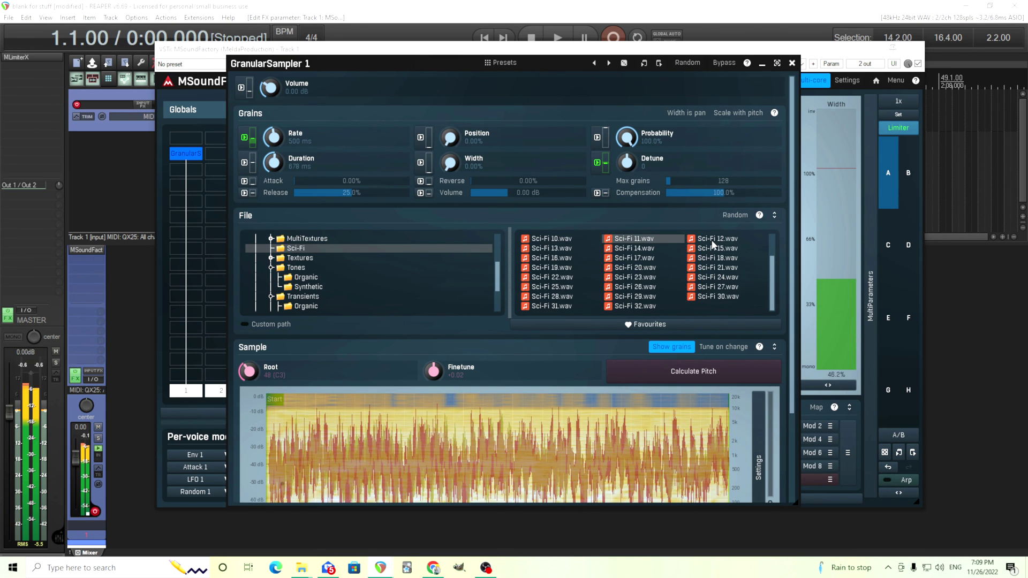
click(696, 239)
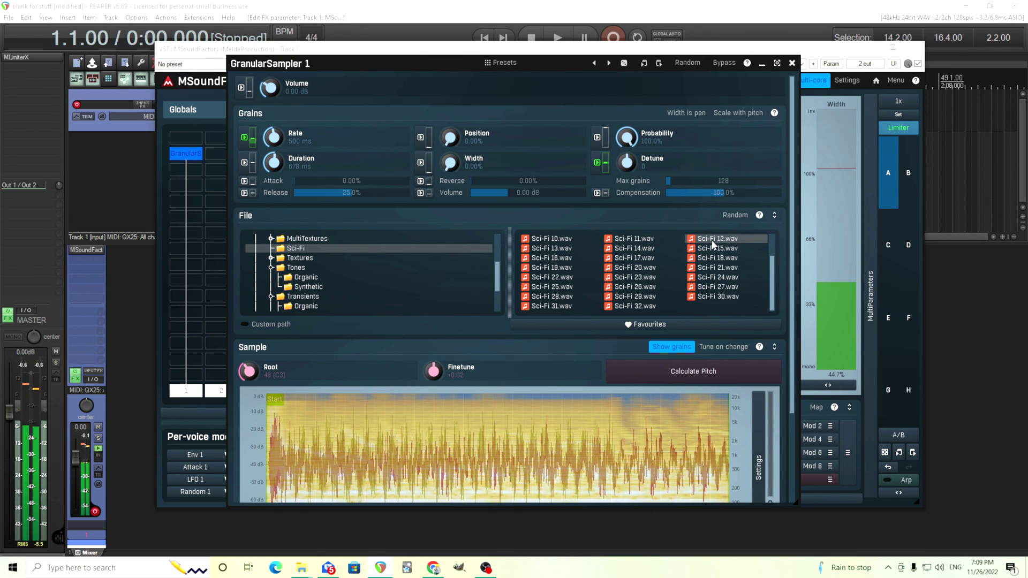
click(652, 258)
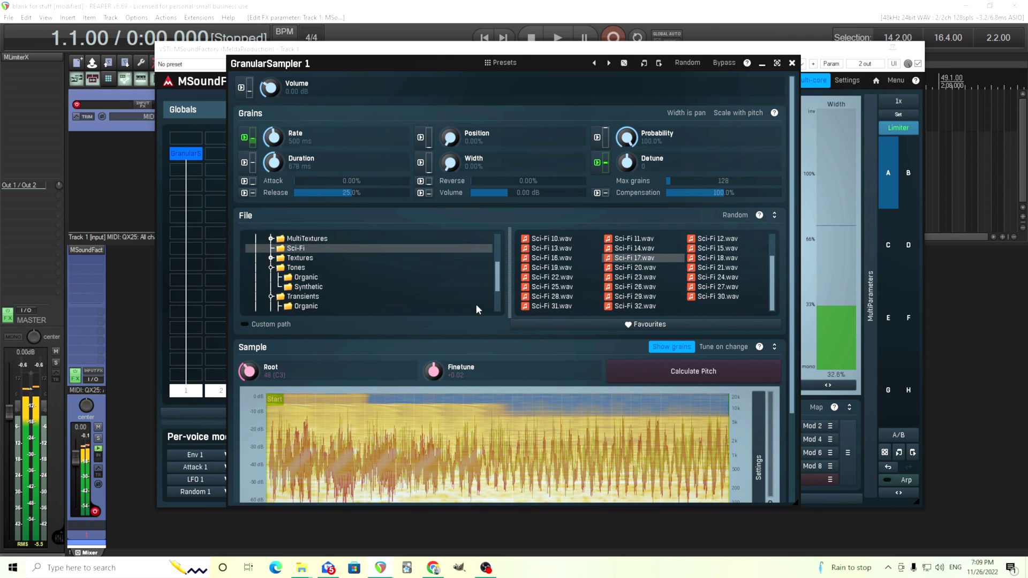
click(272, 268)
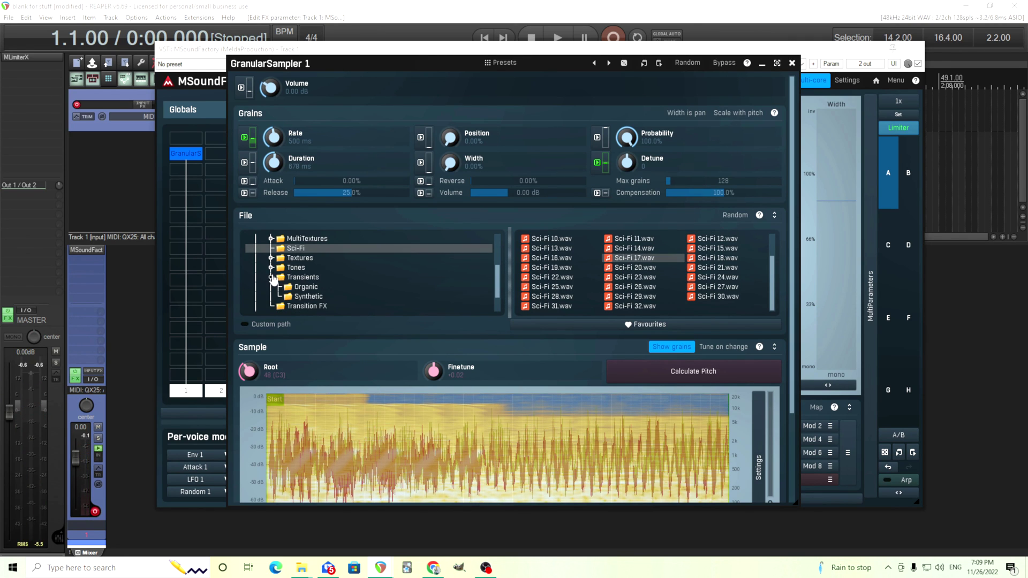
Step: Collapse the Transients folder and scroll the library tree back up
click(271, 277)
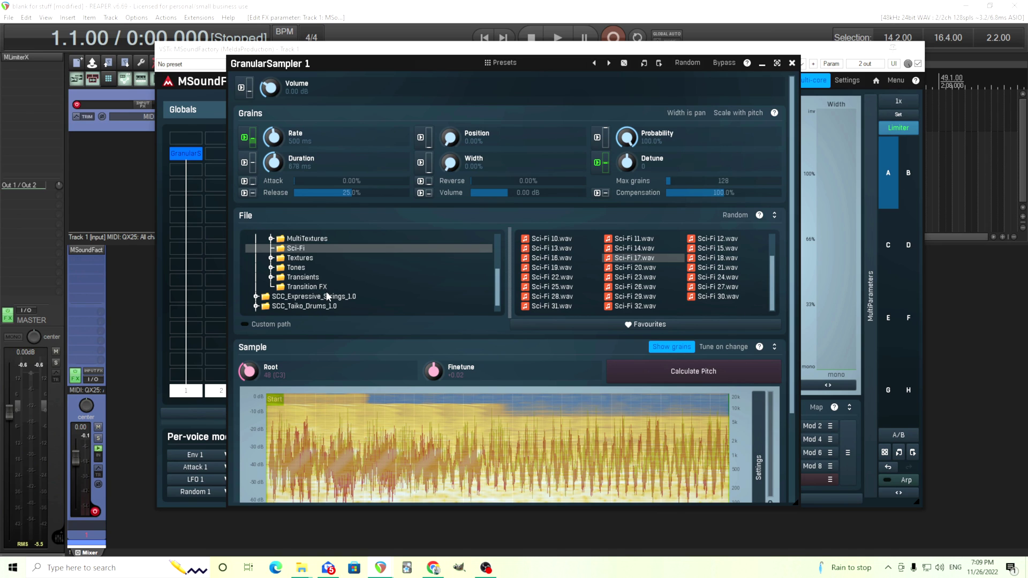
scroll(328, 296, up, 1)
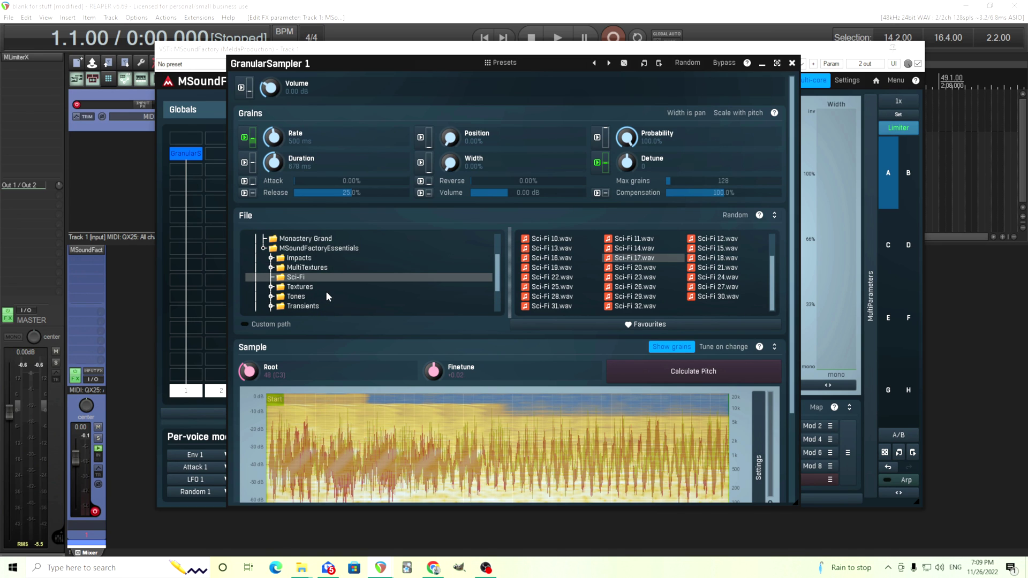